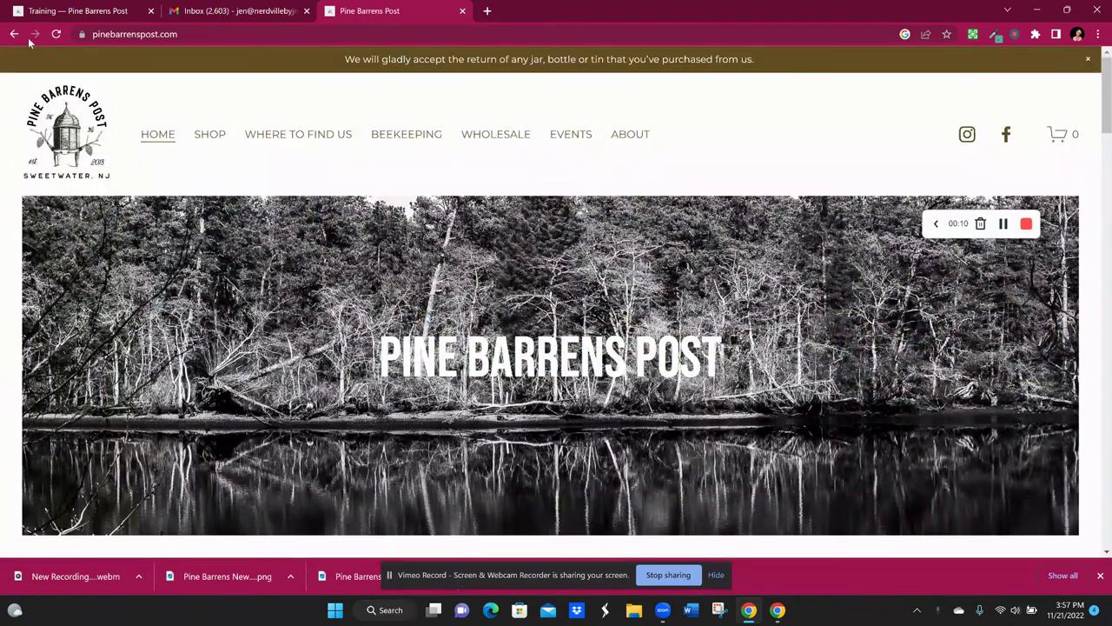
Open the live Where to Find Us page and review its list of retail establishments
{"action": "left_click", "coordinate": [13, 34]}
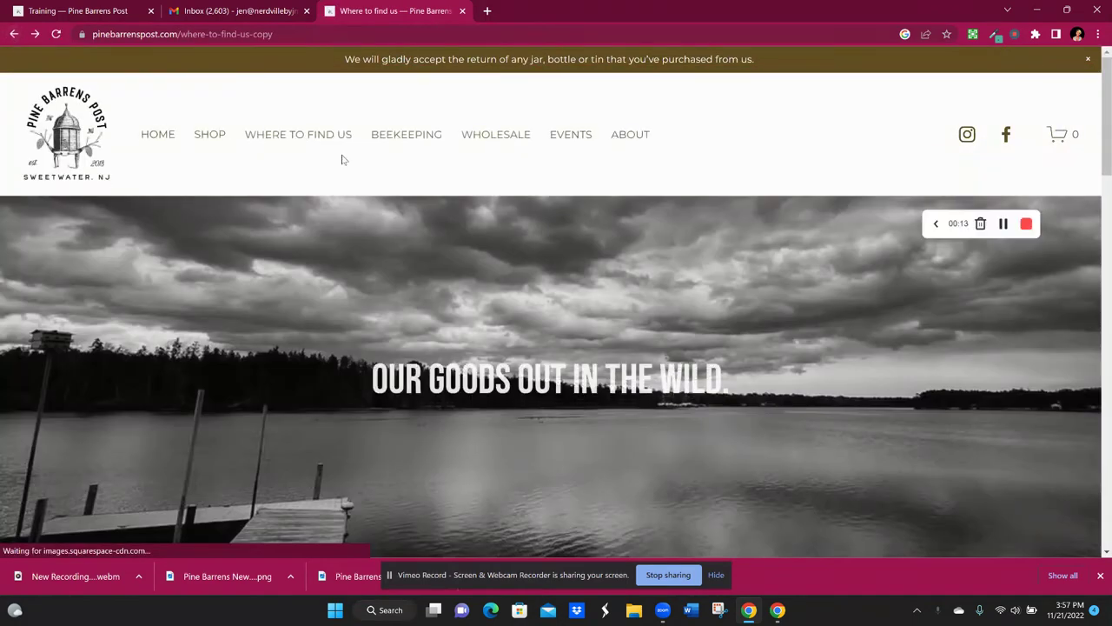
{"action": "left_click", "coordinate": [312, 138]}
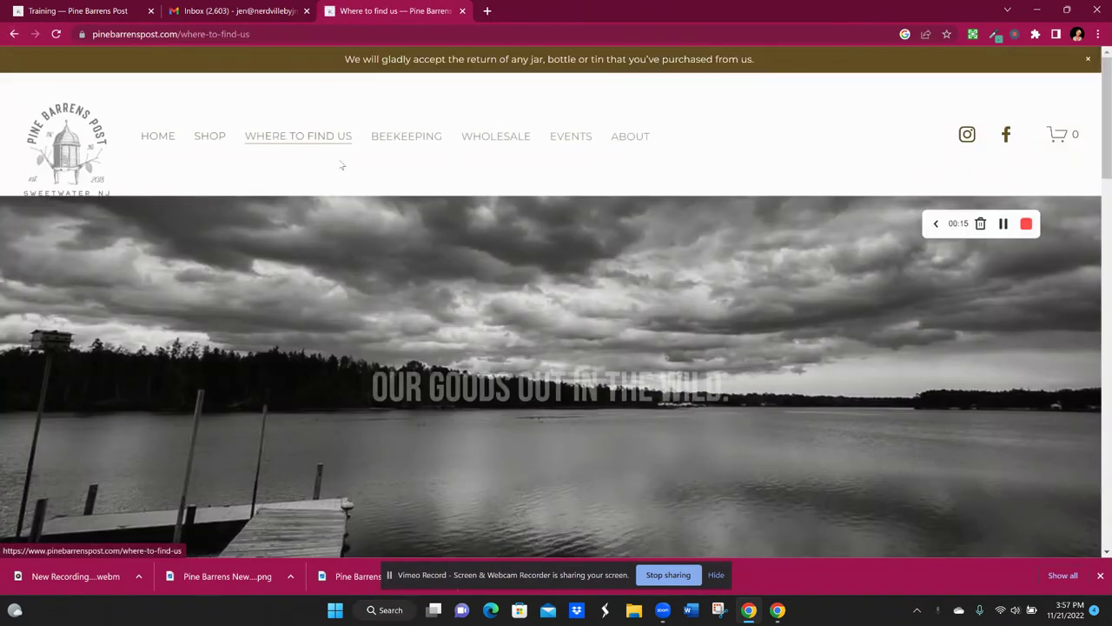
{"action": "scroll", "coordinate": [573, 318], "scroll_direction": "down", "scroll_amount": 10}
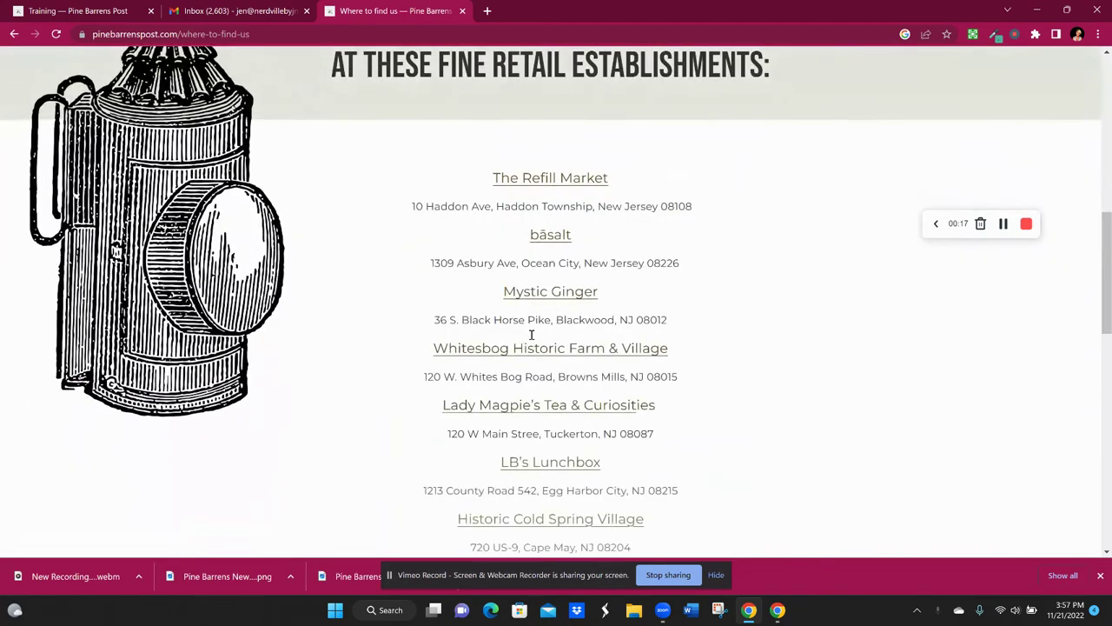
{"action": "scroll", "coordinate": [531, 334], "scroll_direction": "down", "scroll_amount": 1}
{"action": "scroll", "coordinate": [566, 382], "scroll_direction": "up", "scroll_amount": 10}
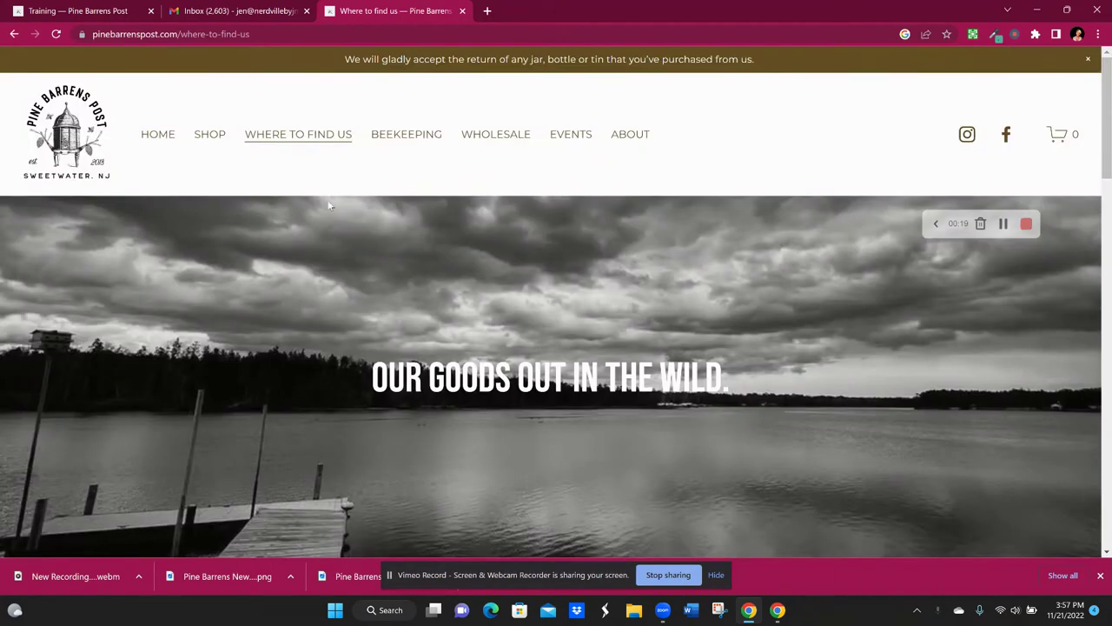
Return to the where-to-find-us-copy page, review its New Jersey map and location listings, and view the Gypsea Caravan via Heart Revolution Yoga location
{"action": "left_click", "coordinate": [14, 35]}
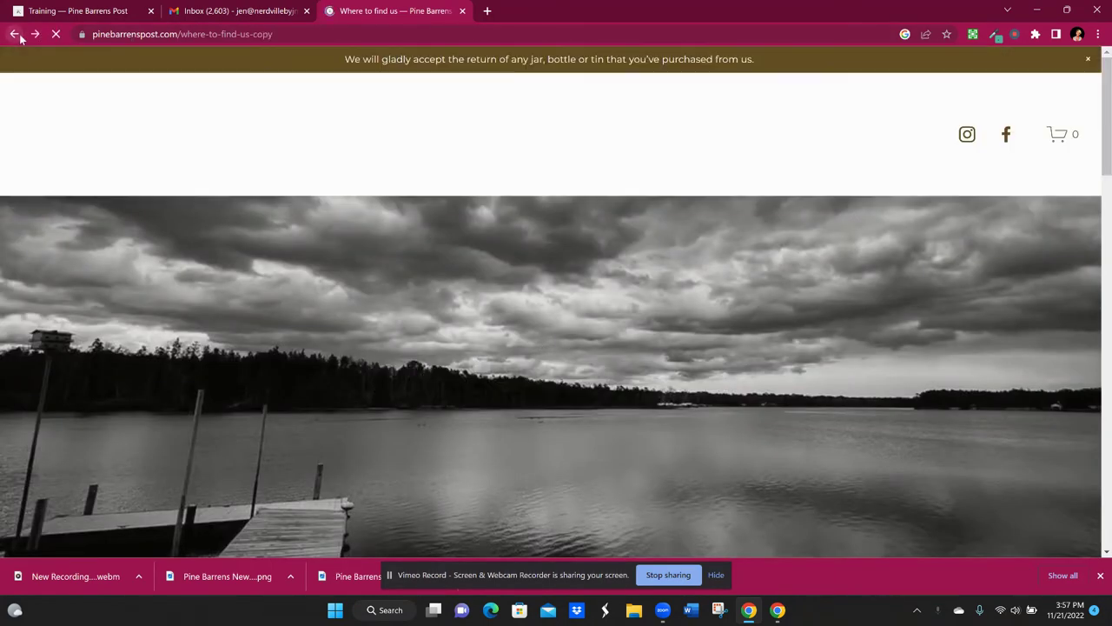
{"action": "scroll", "coordinate": [668, 177], "scroll_direction": "down", "scroll_amount": 1}
{"action": "scroll", "coordinate": [665, 183], "scroll_direction": "down", "scroll_amount": 7}
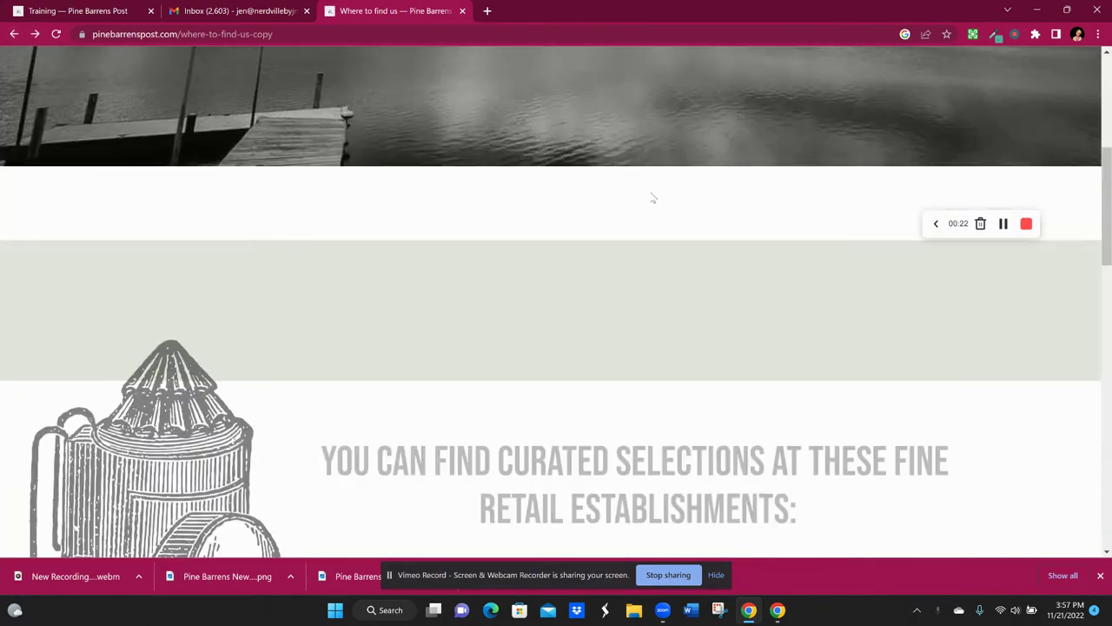
{"action": "scroll", "coordinate": [669, 212], "scroll_direction": "down", "scroll_amount": 2}
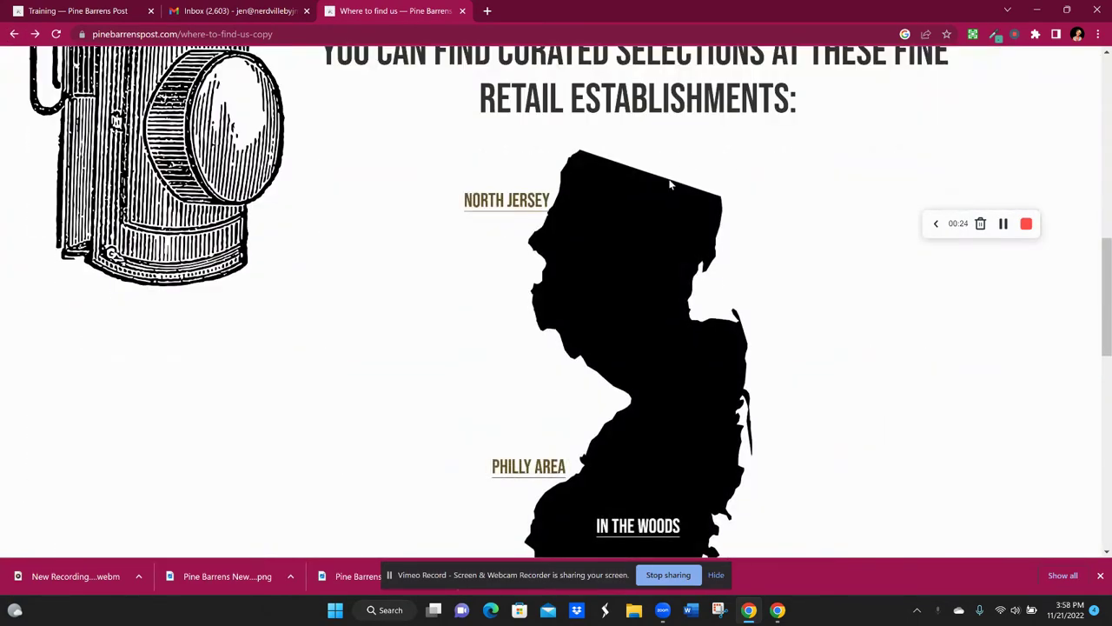
{"action": "scroll", "coordinate": [670, 182], "scroll_direction": "down", "scroll_amount": 5}
{"action": "scroll", "coordinate": [666, 218], "scroll_direction": "down", "scroll_amount": 3}
{"action": "scroll", "coordinate": [521, 192], "scroll_direction": "up", "scroll_amount": 2}
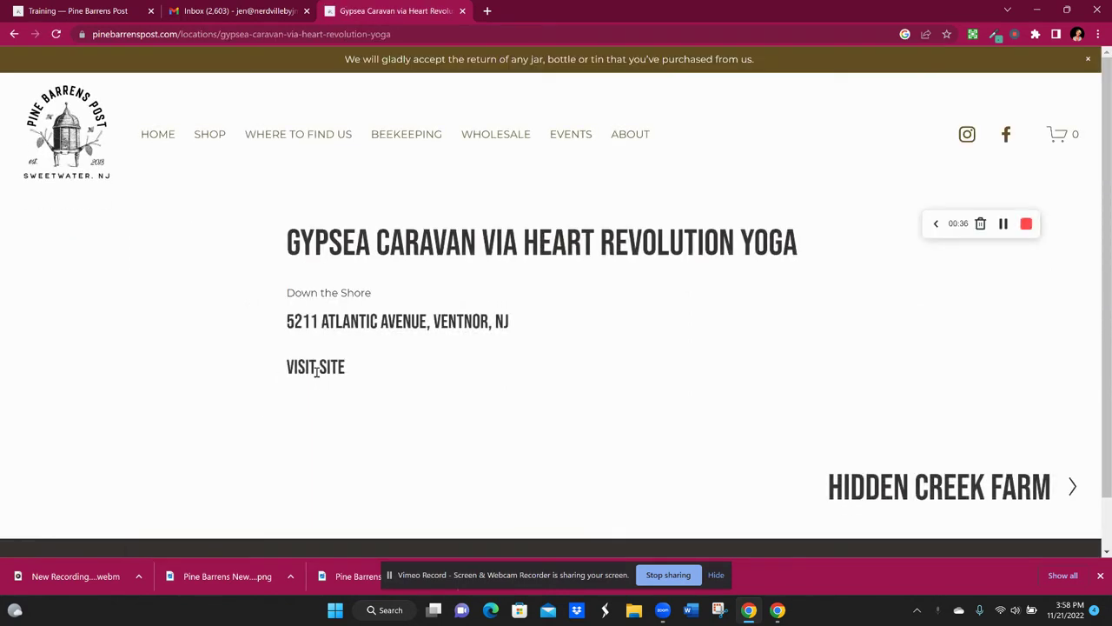
From the map page, view the Philly Area locations and check that the Mystic Ginger page links back to its category
{"action": "left_click", "coordinate": [16, 34]}
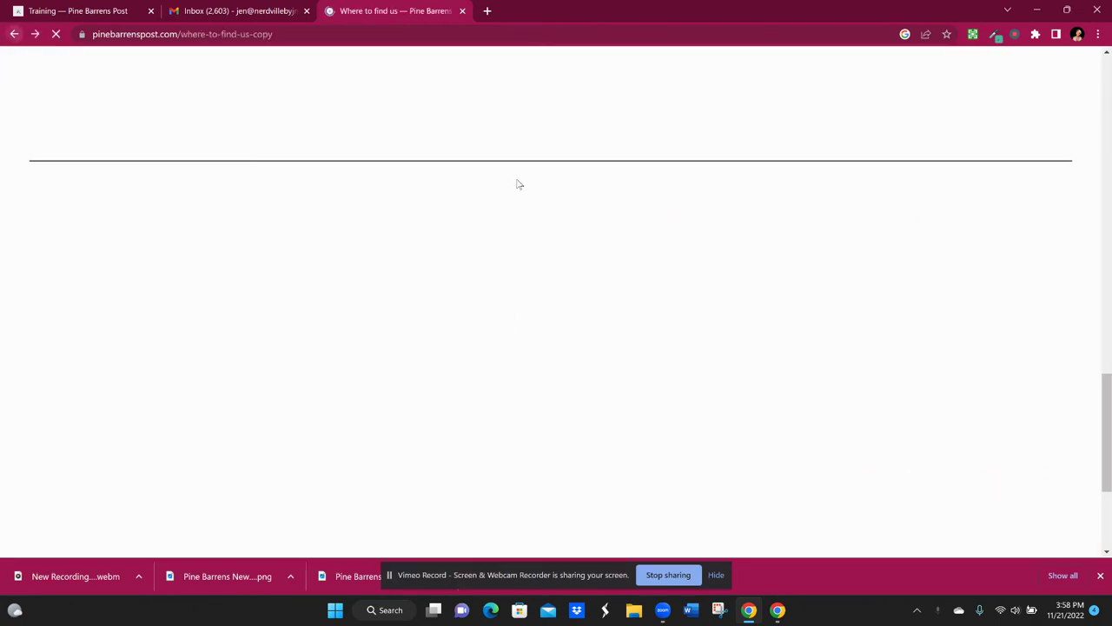
{"action": "scroll", "coordinate": [566, 261], "scroll_direction": "up", "scroll_amount": 10}
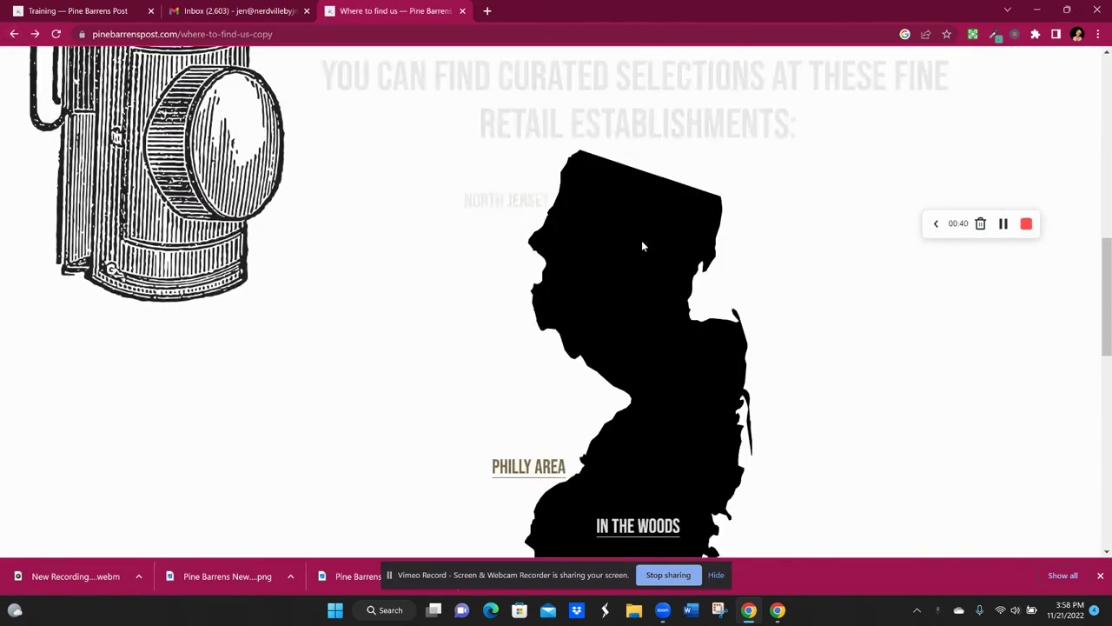
{"action": "scroll", "coordinate": [693, 249], "scroll_direction": "down", "scroll_amount": 2}
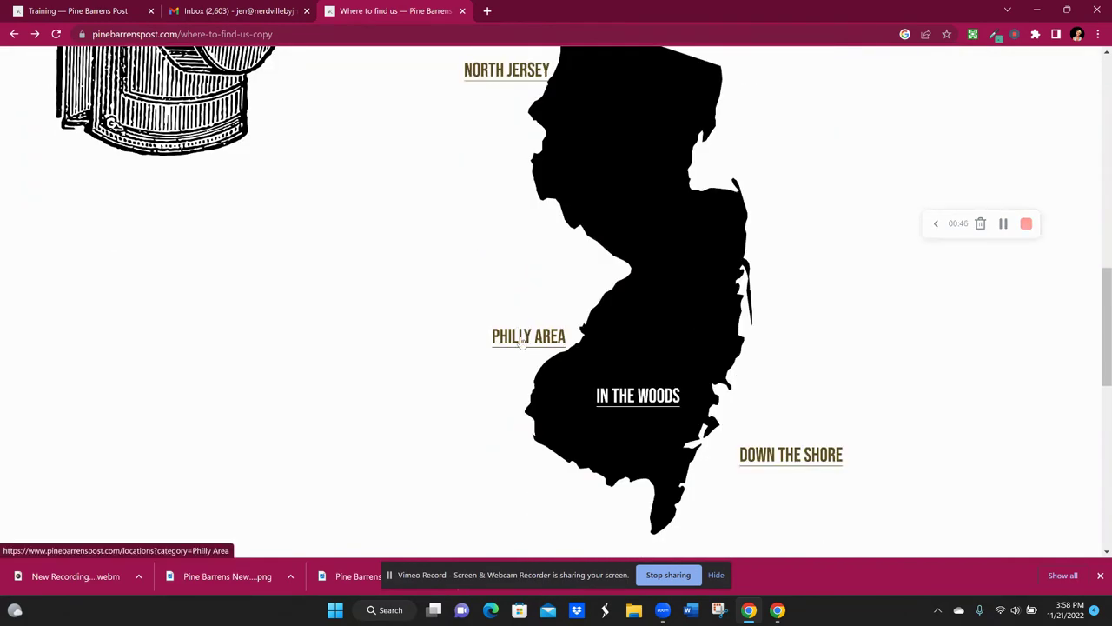
{"action": "left_click", "coordinate": [522, 341]}
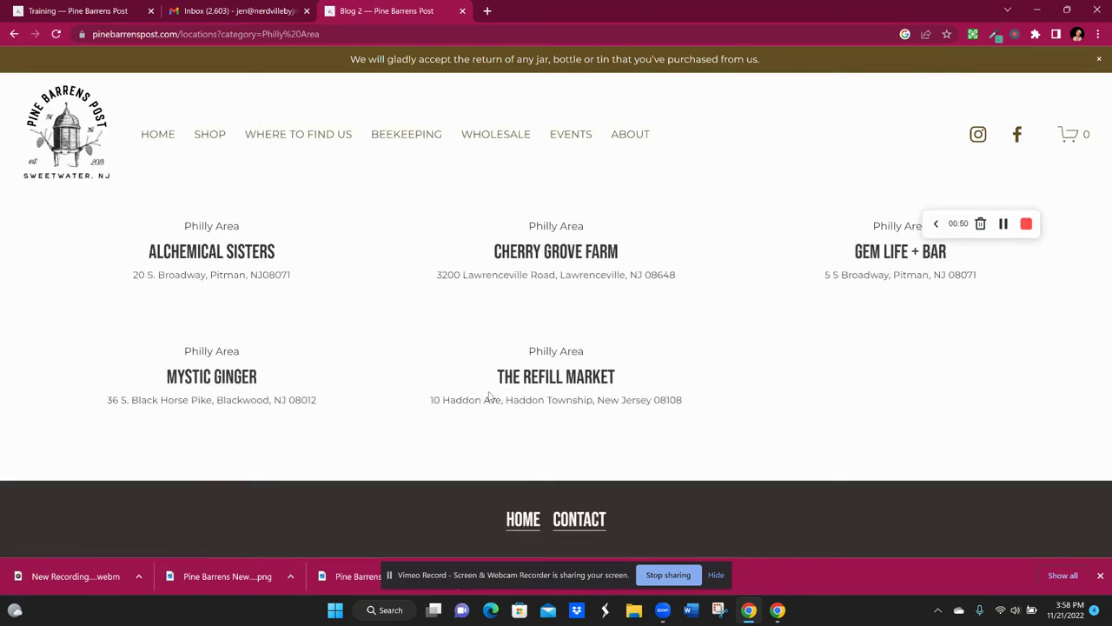
{"action": "left_click", "coordinate": [207, 383]}
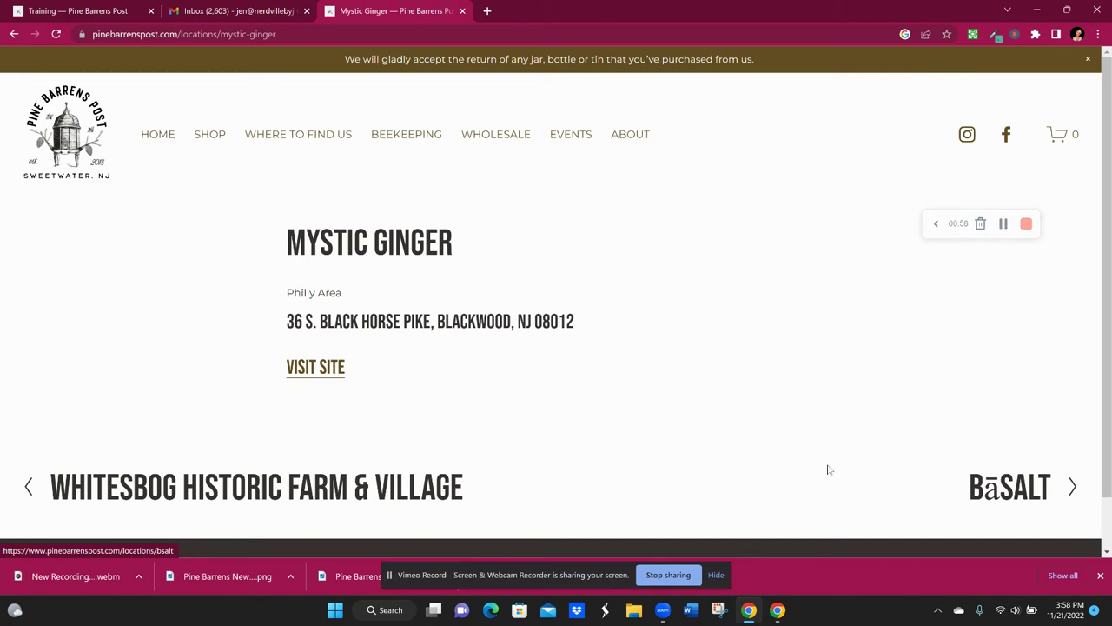
{"action": "left_click", "coordinate": [315, 296]}
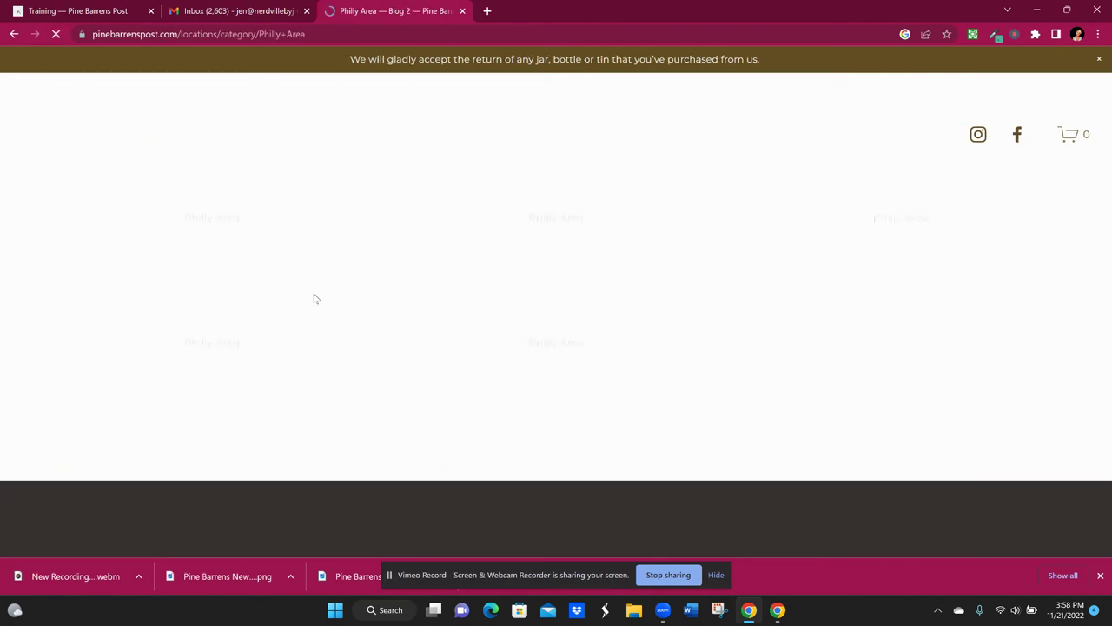
Switch to the Squarespace site editor and open the Gypsea Caravan via Heart Revolution Yoga post in the Locations blog
{"action": "left_click", "coordinate": [110, 12]}
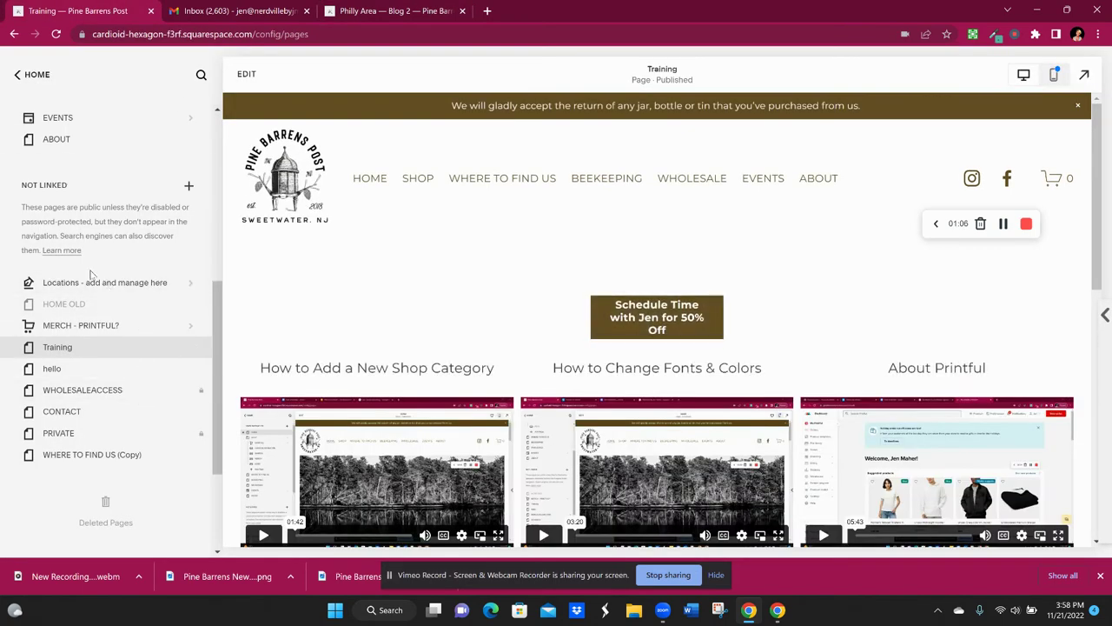
{"action": "left_click", "coordinate": [53, 288]}
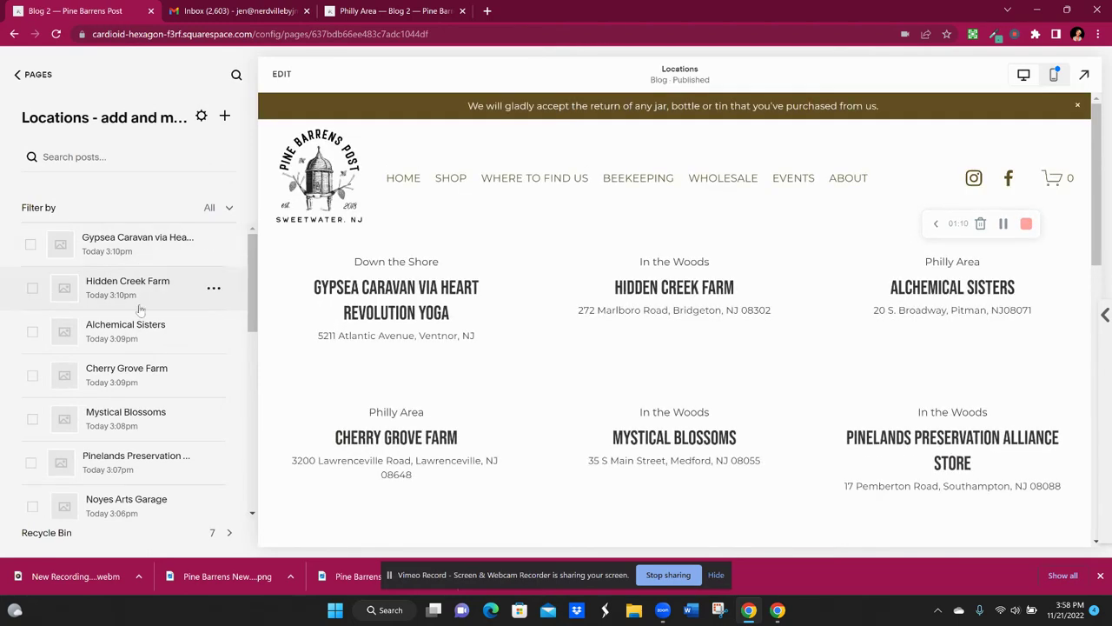
{"action": "left_click", "coordinate": [152, 247]}
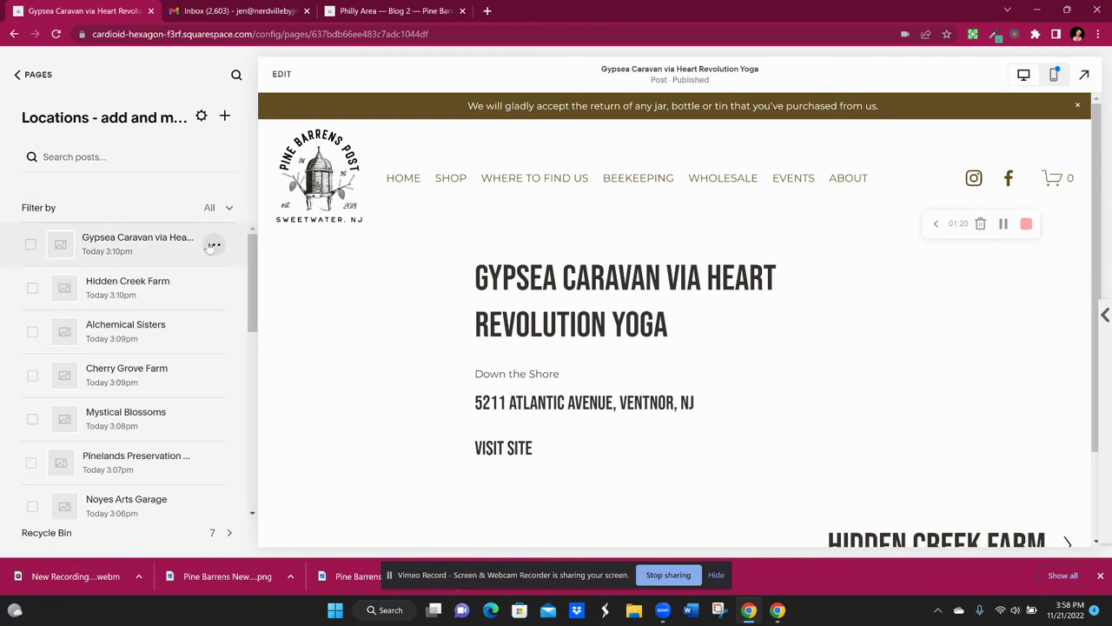
Open the Gypsea Caravan post's settings and highlight the address in its excerpt
{"action": "left_click", "coordinate": [213, 245]}
{"action": "left_click", "coordinate": [215, 272]}
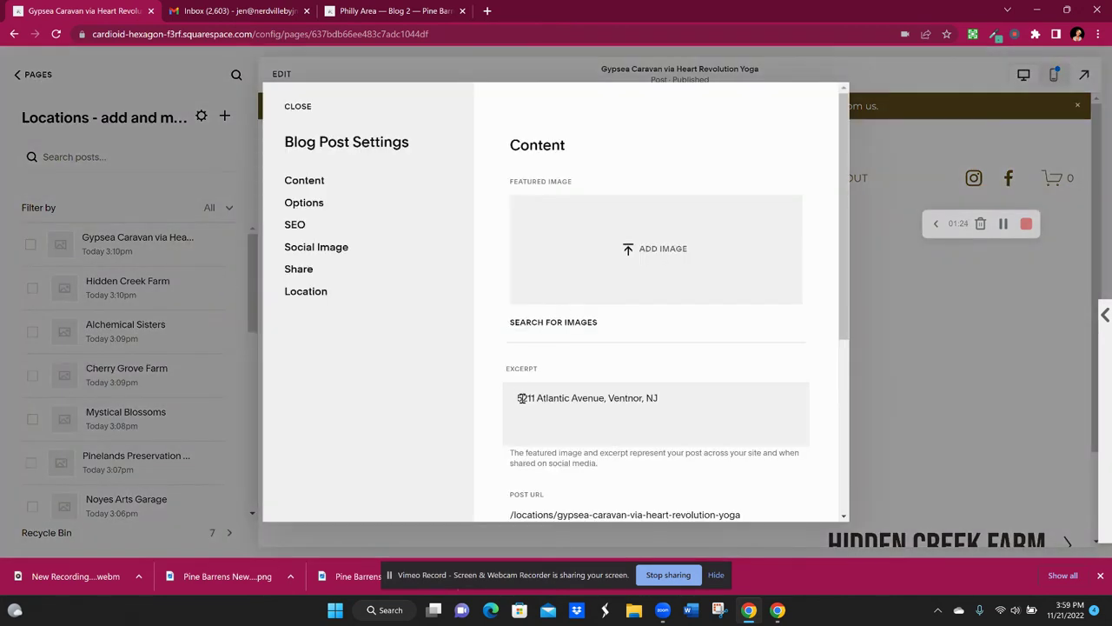
{"action": "left_click", "coordinate": [521, 397]}
{"action": "mouse_move", "coordinate": [520, 397]}
{"action": "left_mouse_down"}
{"action": "mouse_move", "coordinate": [653, 398]}
{"action": "mouse_move", "coordinate": [513, 409]}
{"action": "left_mouse_up"}
{"action": "left_click", "coordinate": [666, 399]}
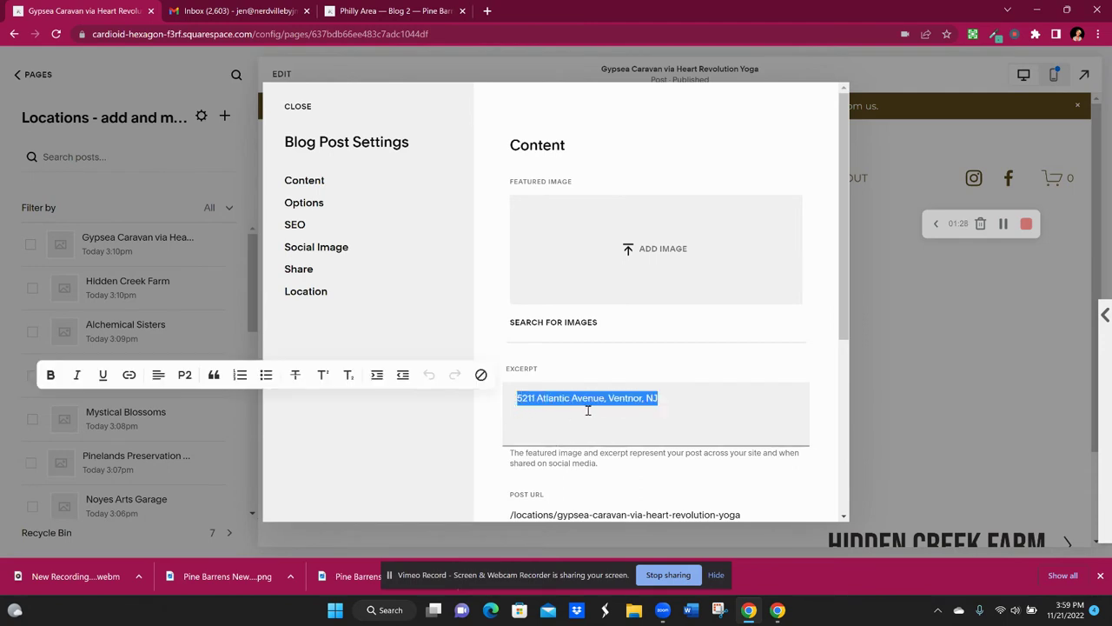
Review the post's category options, look up a category starting with "no", clear the entry and close the settings
{"action": "left_click", "coordinate": [310, 204]}
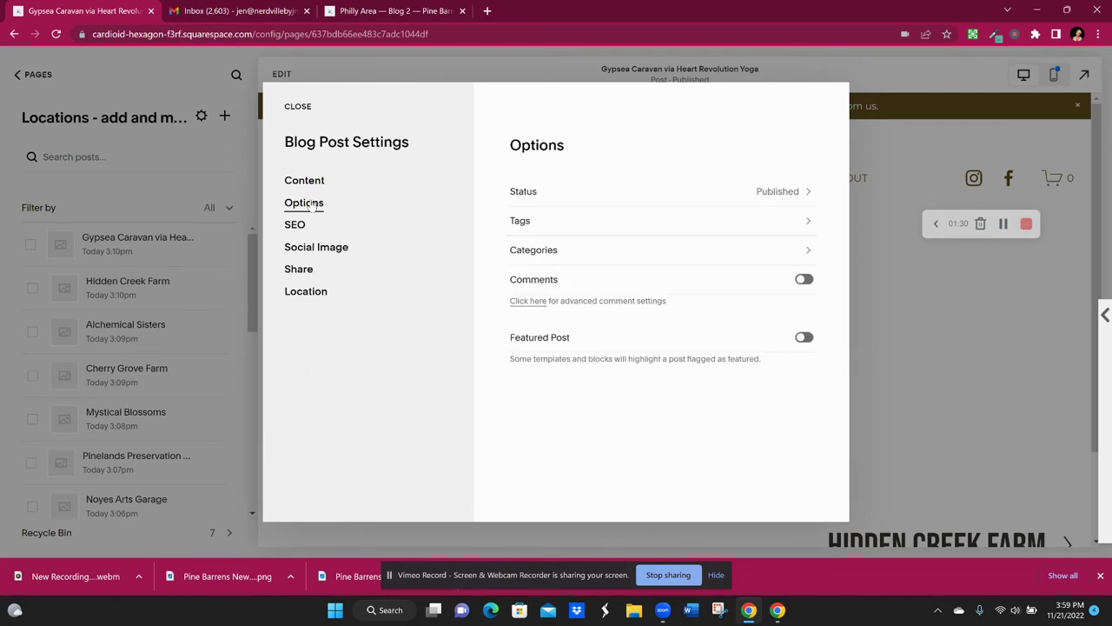
{"action": "left_click", "coordinate": [548, 252]}
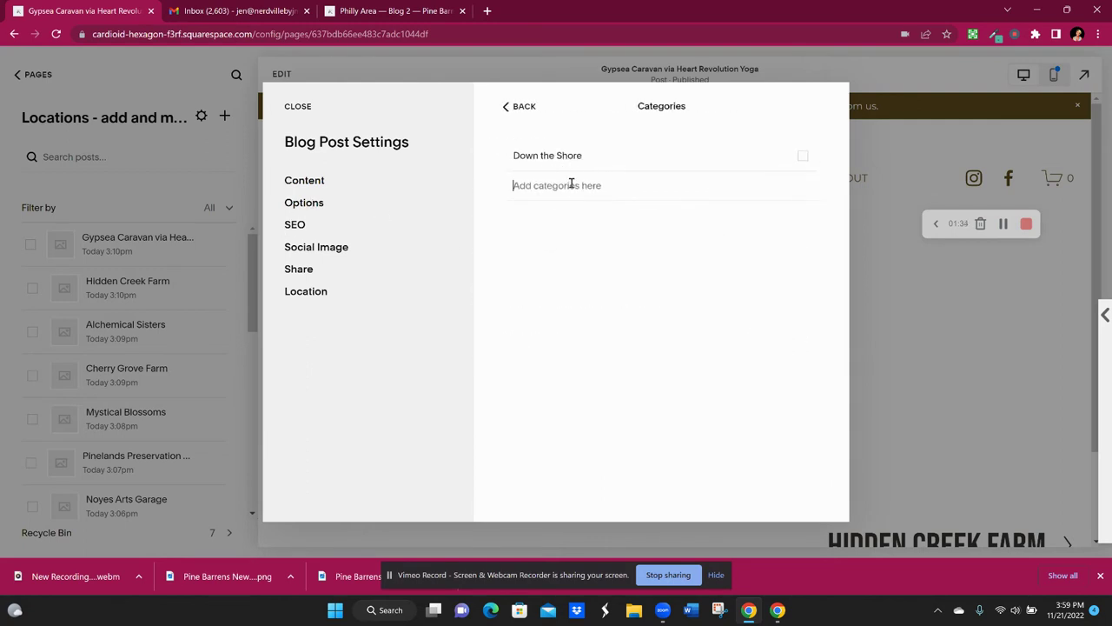
{"action": "left_click", "coordinate": [558, 185]}
{"action": "type", "text": "no"}
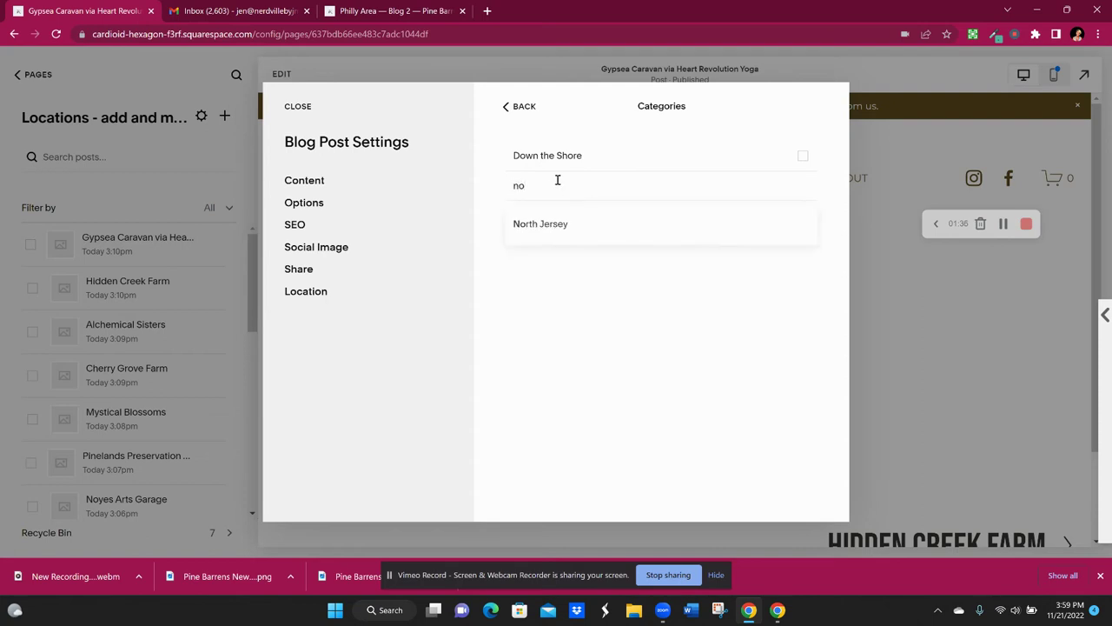
{"action": "key", "text": "BackSpace"}
{"action": "key", "text": "BackSpace"}
{"action": "key", "text": "BackSpace"}
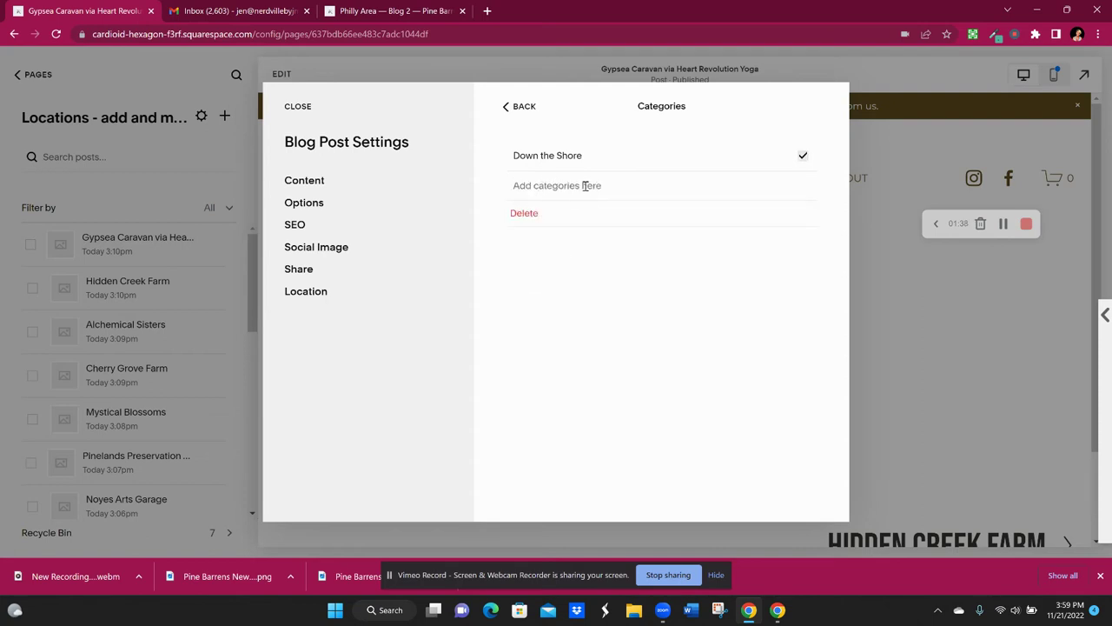
{"action": "left_click", "coordinate": [298, 107]}
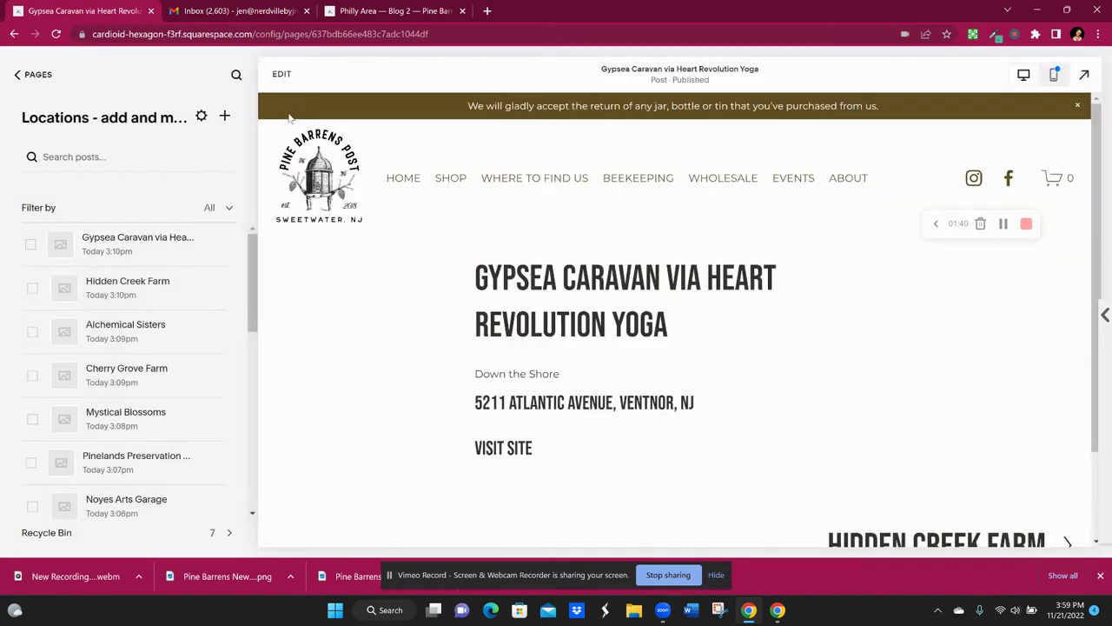
Open the unlinked WHERE TO FIND US (Copy) page for editing
{"action": "left_click", "coordinate": [33, 75]}
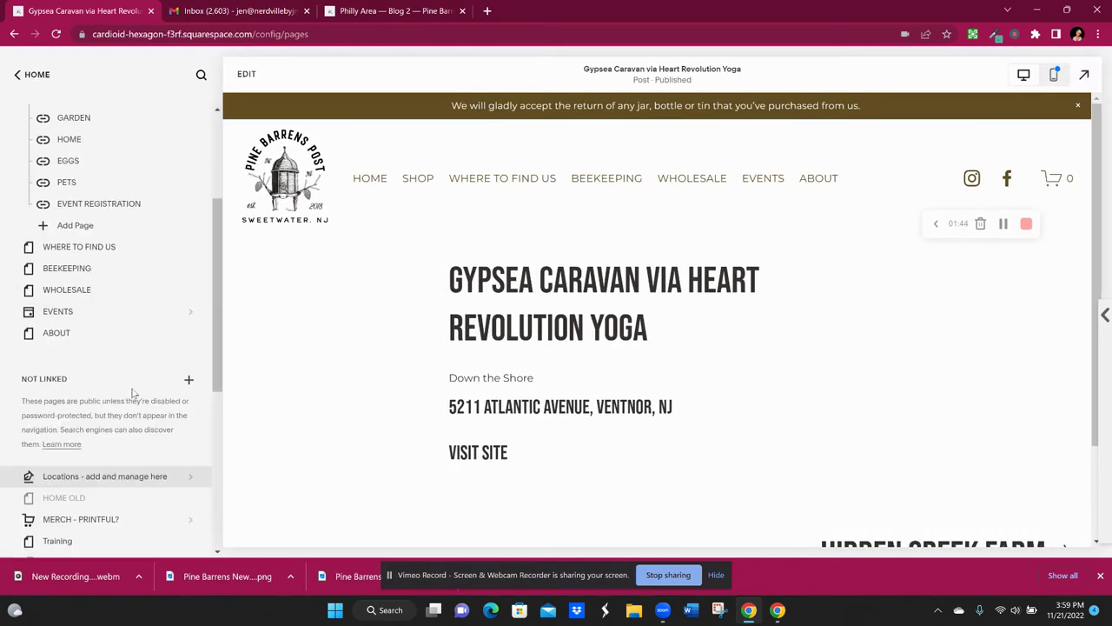
{"action": "left_click", "coordinate": [52, 455]}
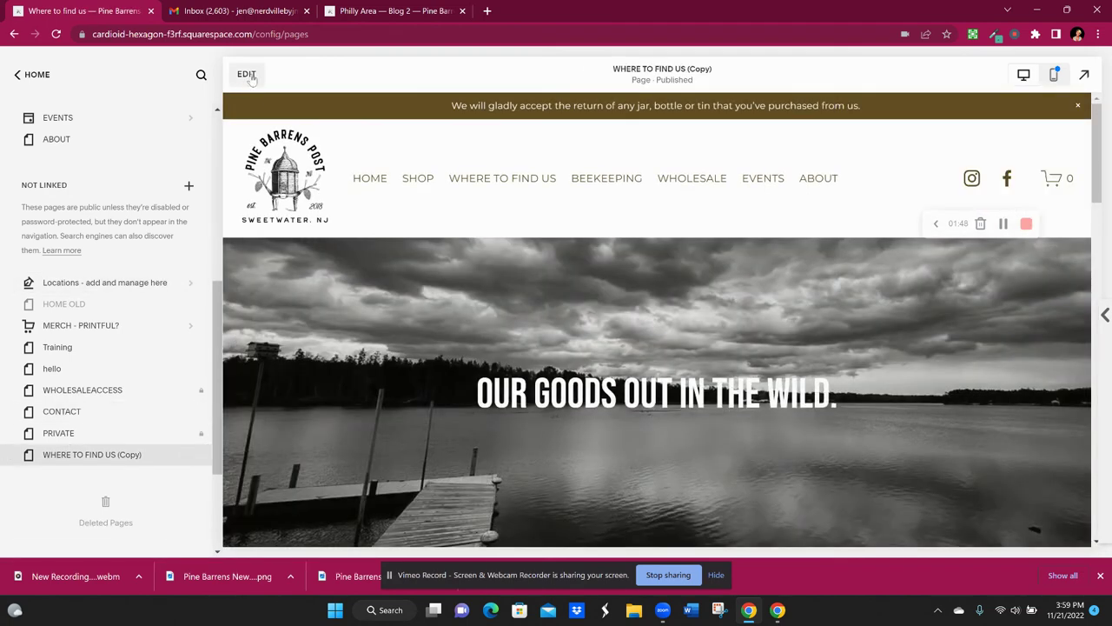
{"action": "left_click", "coordinate": [246, 75]}
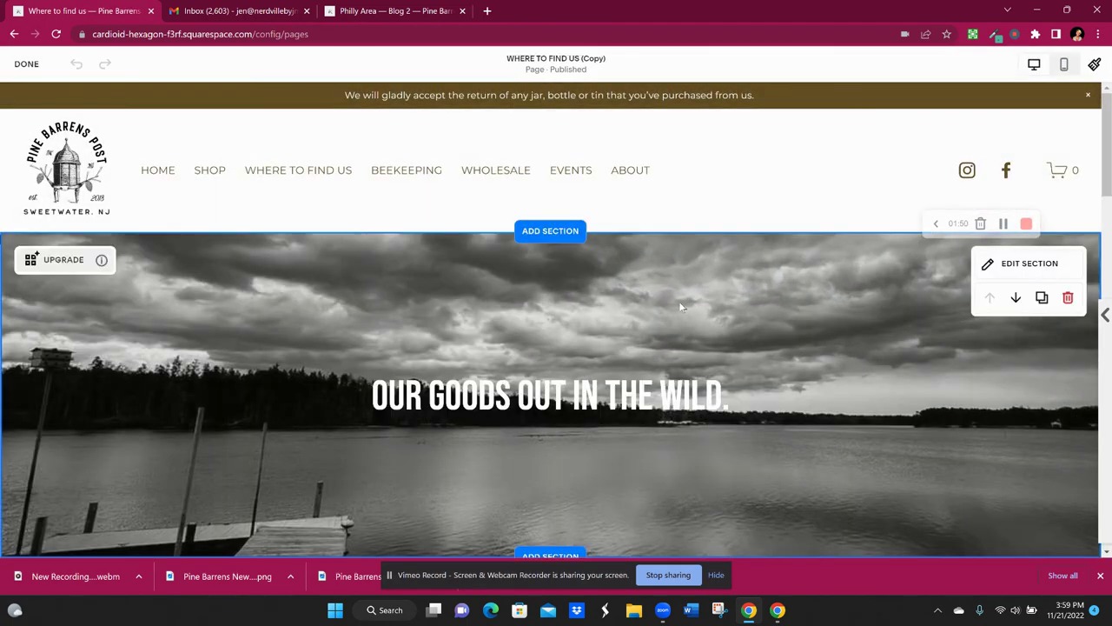
Open the settings of the summary block listing all locations and review its content source and design options
{"action": "scroll", "coordinate": [737, 266], "scroll_direction": "down", "scroll_amount": 10}
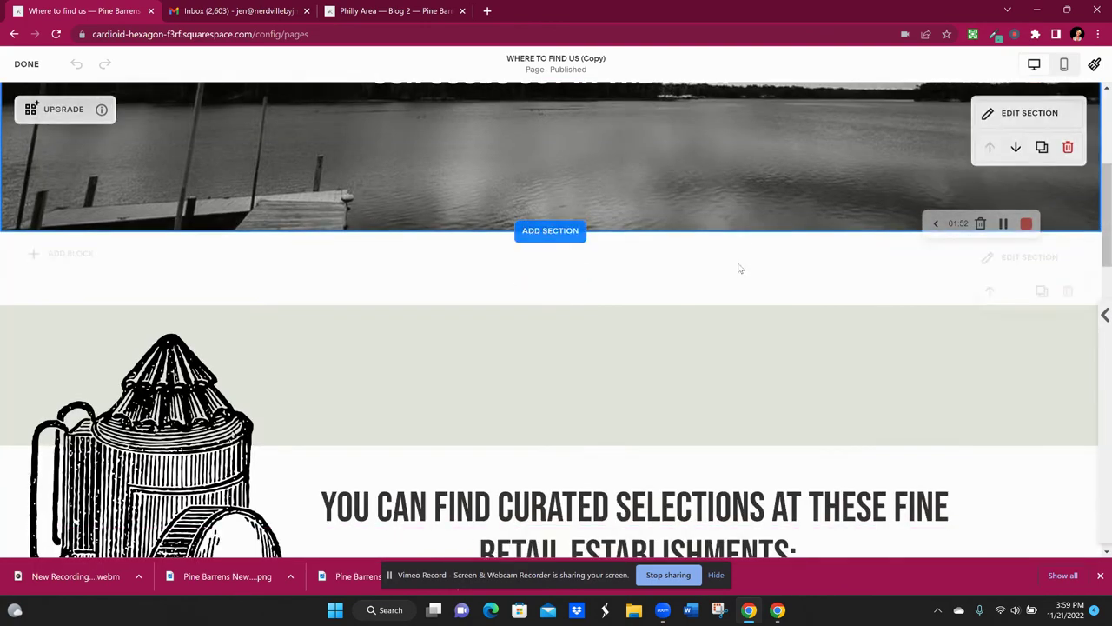
{"action": "scroll", "coordinate": [744, 266], "scroll_direction": "down", "scroll_amount": 5}
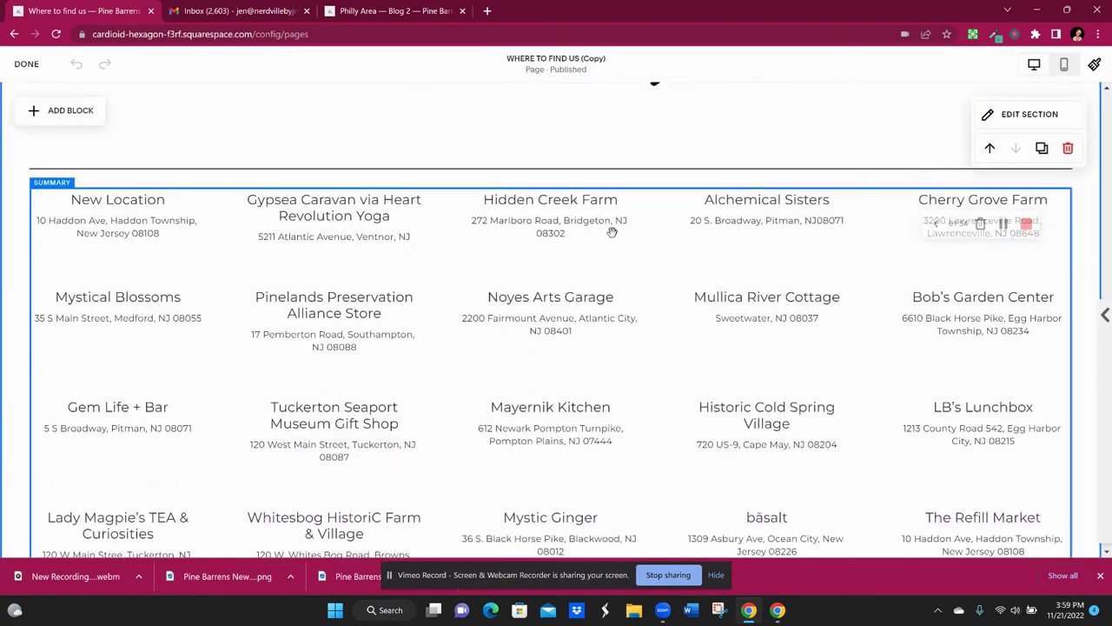
{"action": "left_click", "coordinate": [56, 190]}
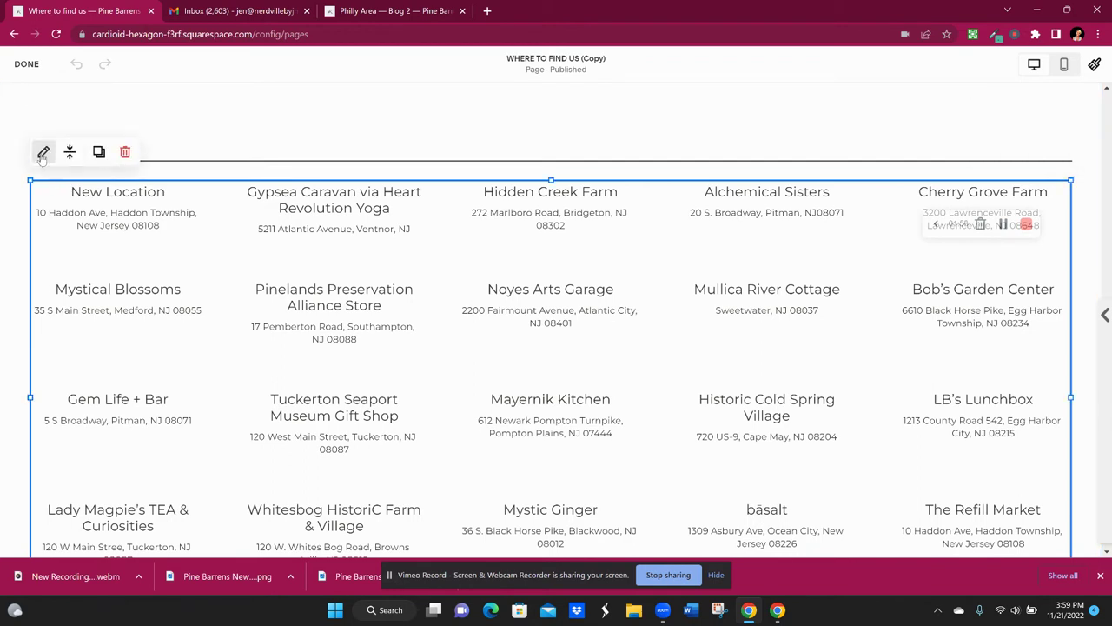
{"action": "left_click", "coordinate": [42, 153]}
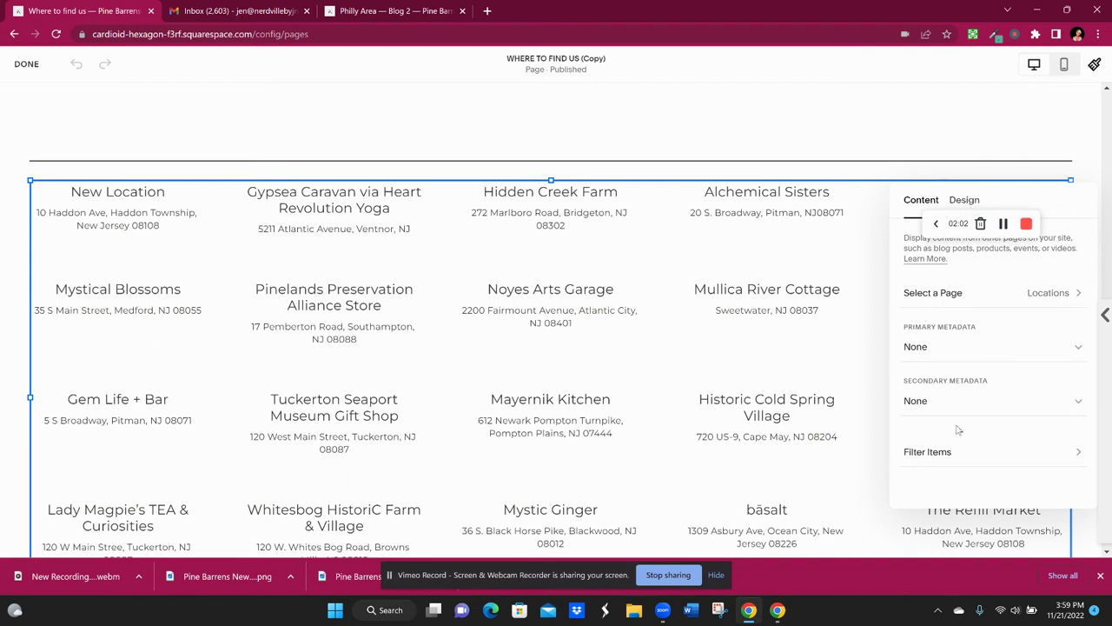
{"action": "left_click", "coordinate": [966, 199]}
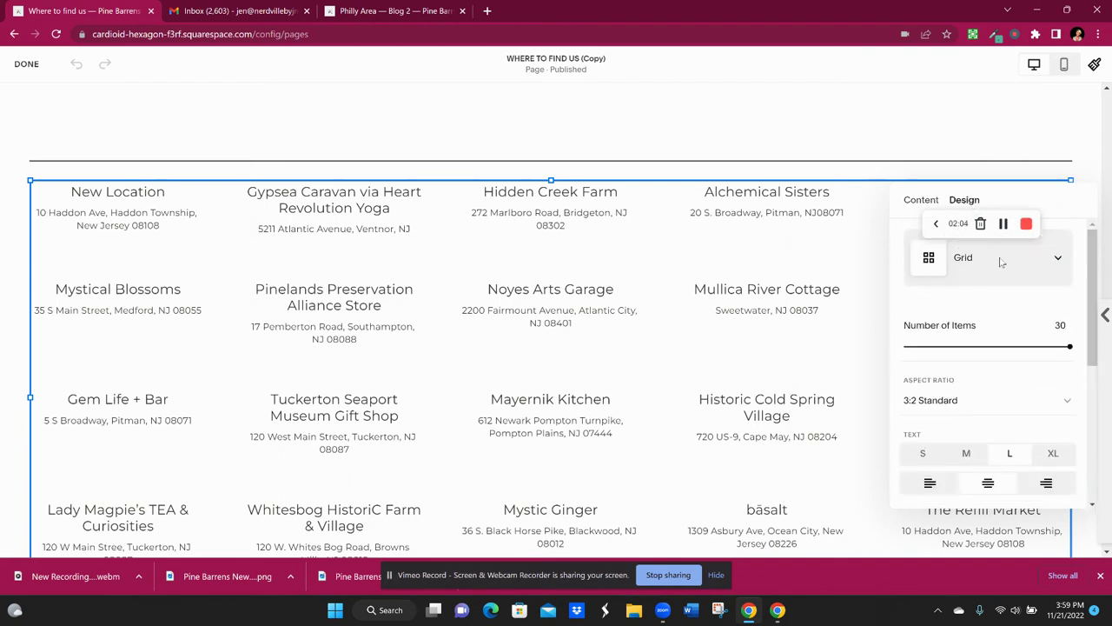
{"action": "scroll", "coordinate": [973, 434], "scroll_direction": "down", "scroll_amount": 3}
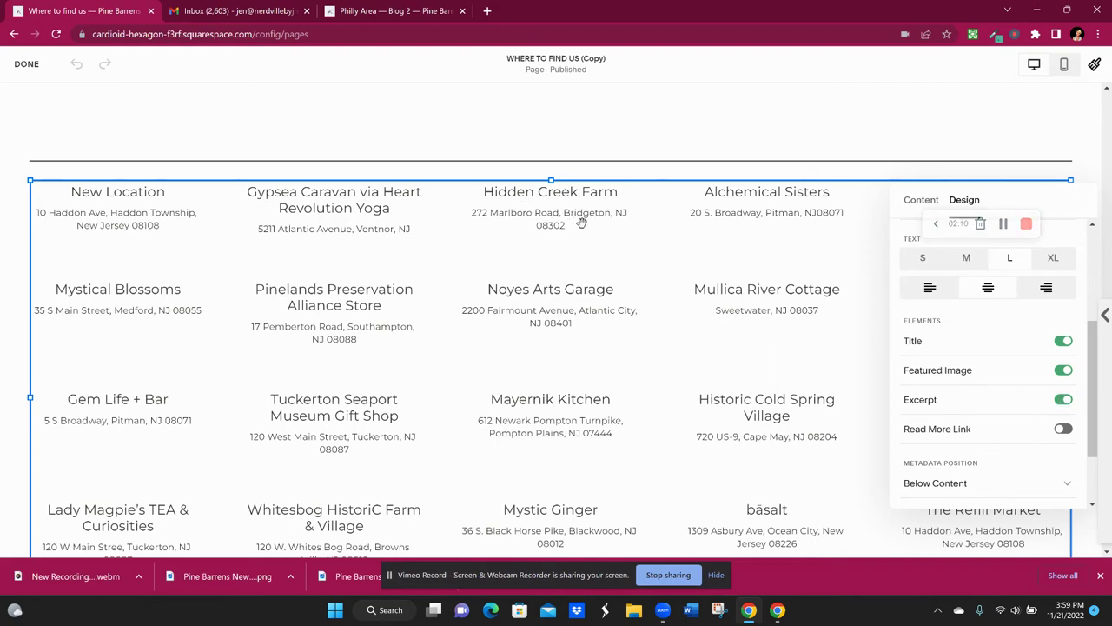
Select the New Jersey map image block beneath the retail establishments heading
{"action": "scroll", "coordinate": [581, 222], "scroll_direction": "up", "scroll_amount": 10}
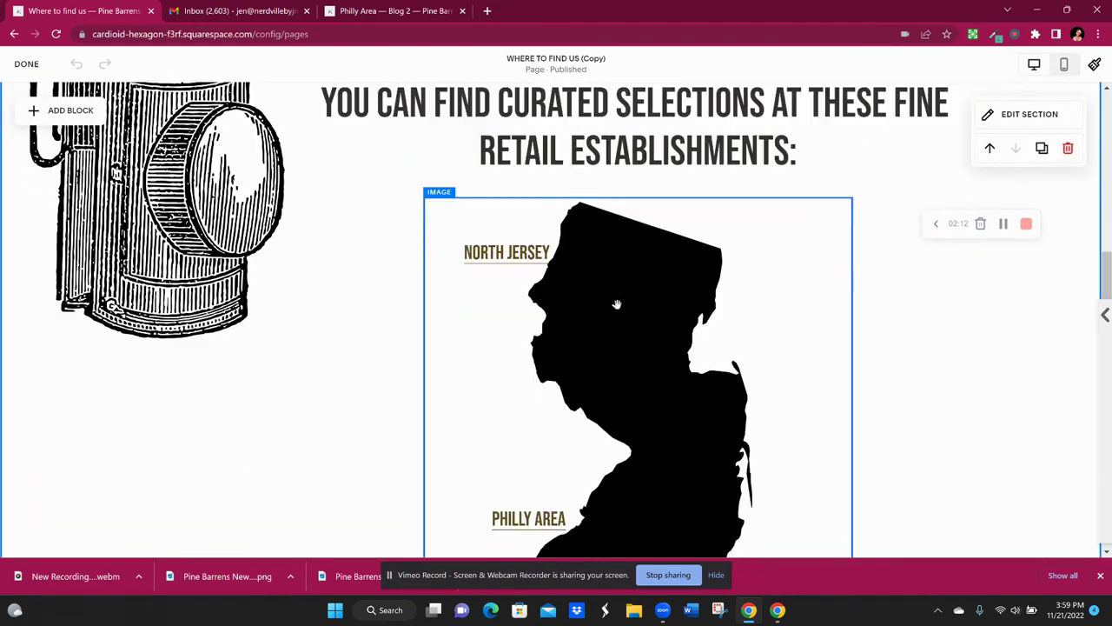
{"action": "scroll", "coordinate": [616, 304], "scroll_direction": "down", "scroll_amount": 1}
{"action": "left_click", "coordinate": [635, 174]}
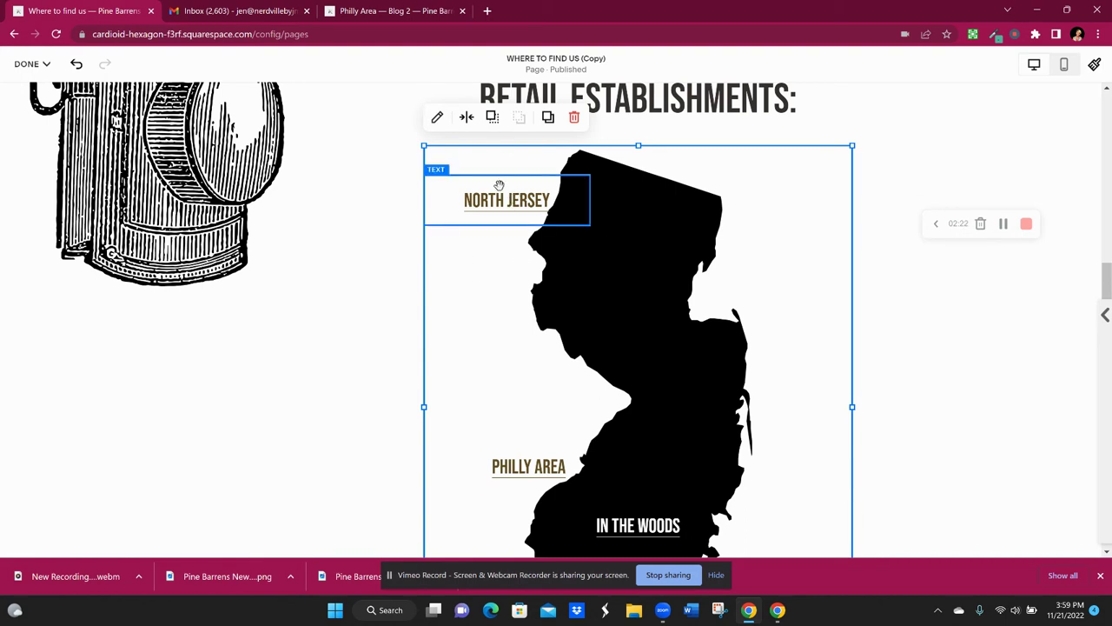
Move the NORTH JERSEY label farther outside the map's left edge and open the page link settings of its text
{"action": "left_click_drag", "start_coordinate": [493, 188], "coordinate": [414, 199]}
{"action": "left_click", "coordinate": [470, 197]}
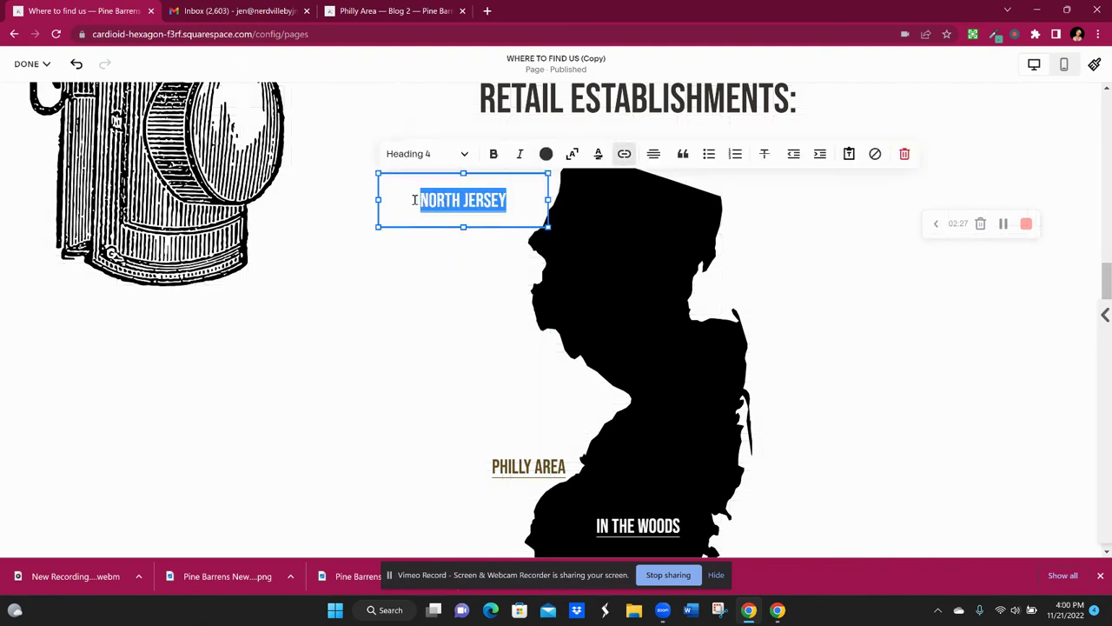
{"action": "left_click", "coordinate": [625, 154]}
{"action": "left_click", "coordinate": [708, 217]}
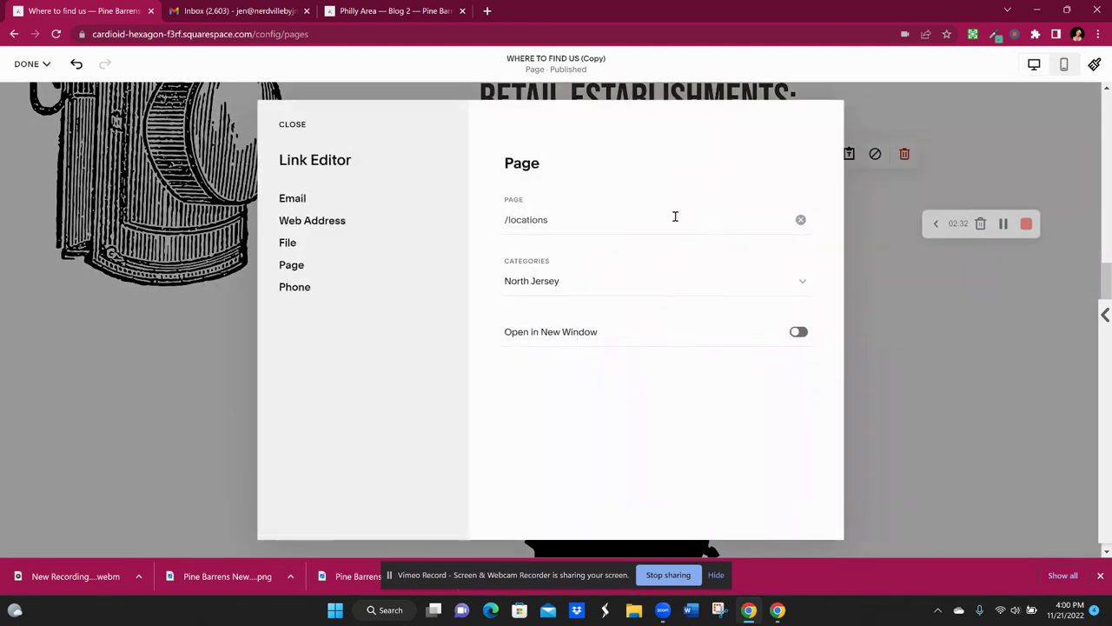
Relink the NORTH JERSEY label to the /locations page with the North Jersey category and save the link
{"action": "left_click", "coordinate": [800, 220]}
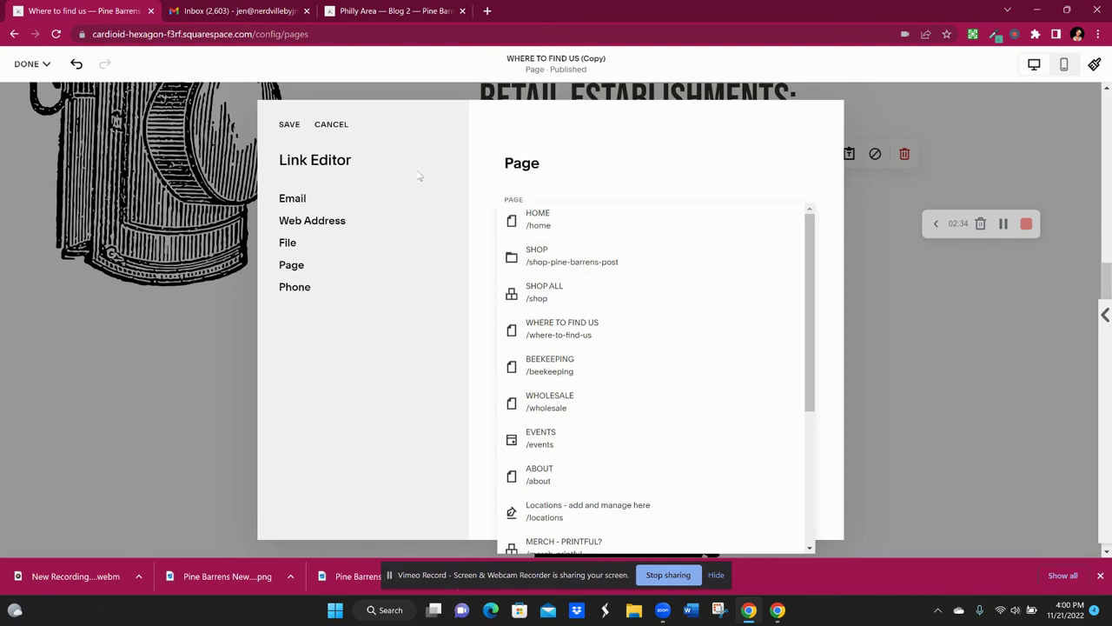
{"action": "left_click", "coordinate": [292, 264]}
{"action": "left_click", "coordinate": [530, 217]}
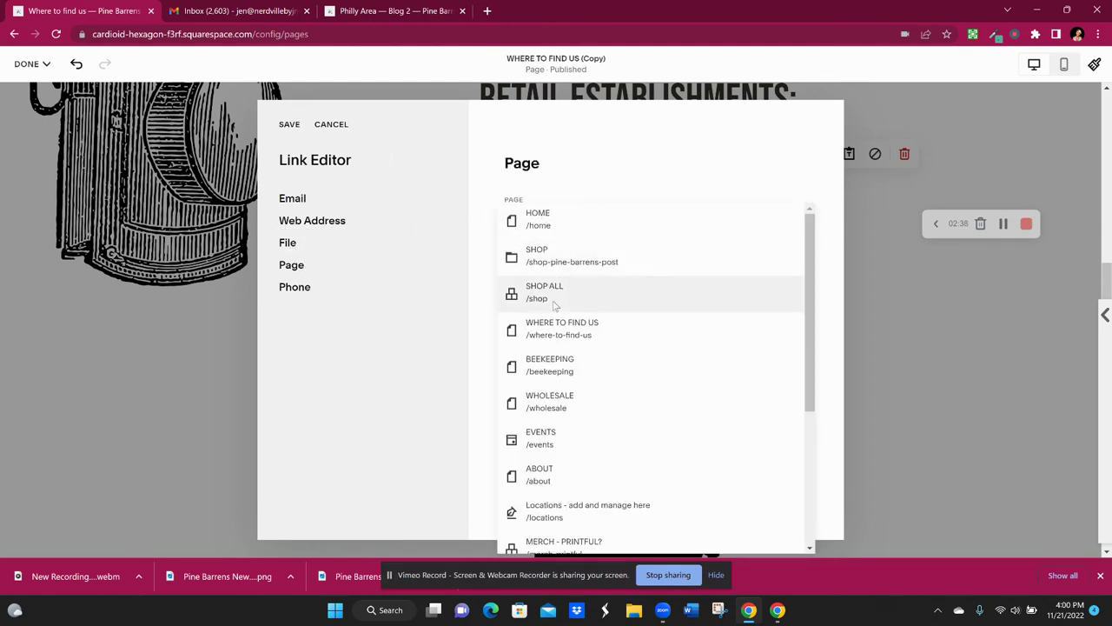
{"action": "left_click", "coordinate": [554, 511]}
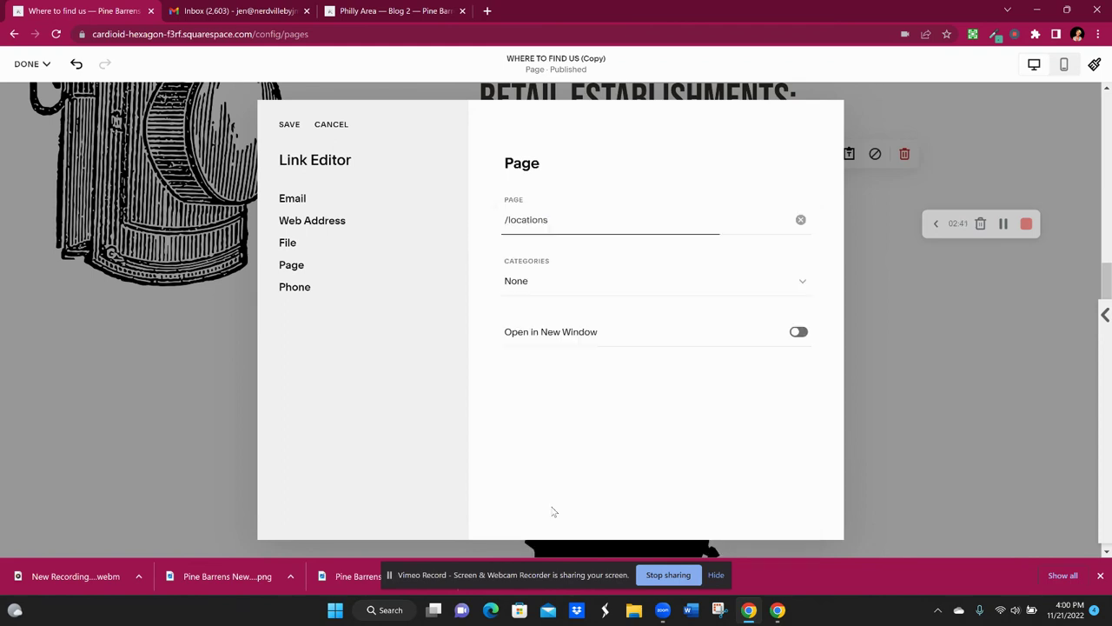
{"action": "left_click", "coordinate": [519, 283]}
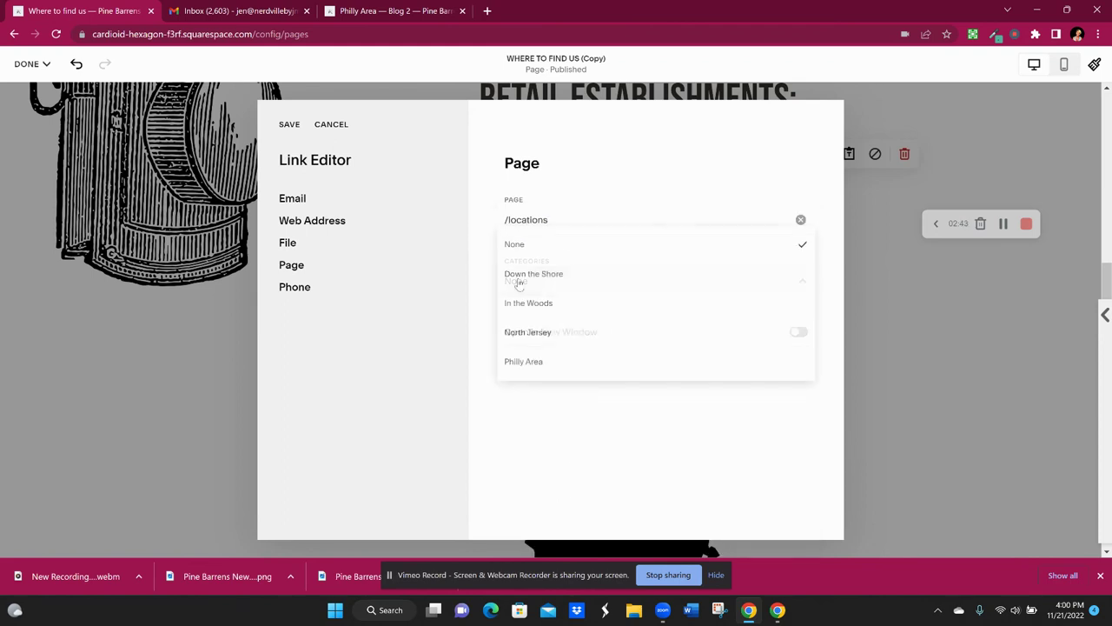
{"action": "left_click", "coordinate": [539, 334]}
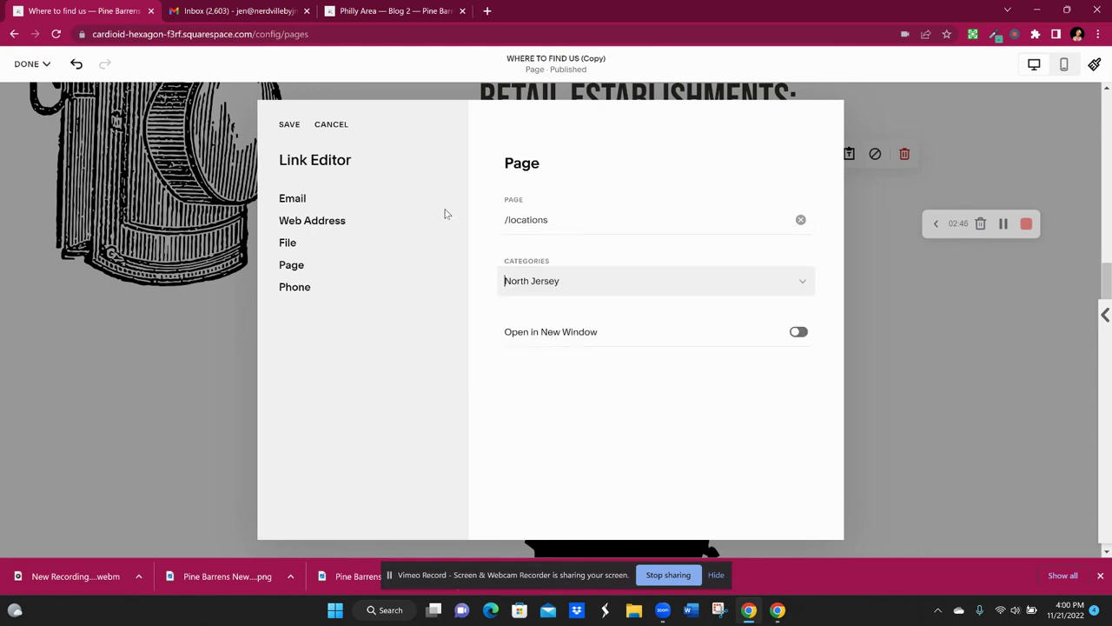
{"action": "left_click", "coordinate": [289, 124]}
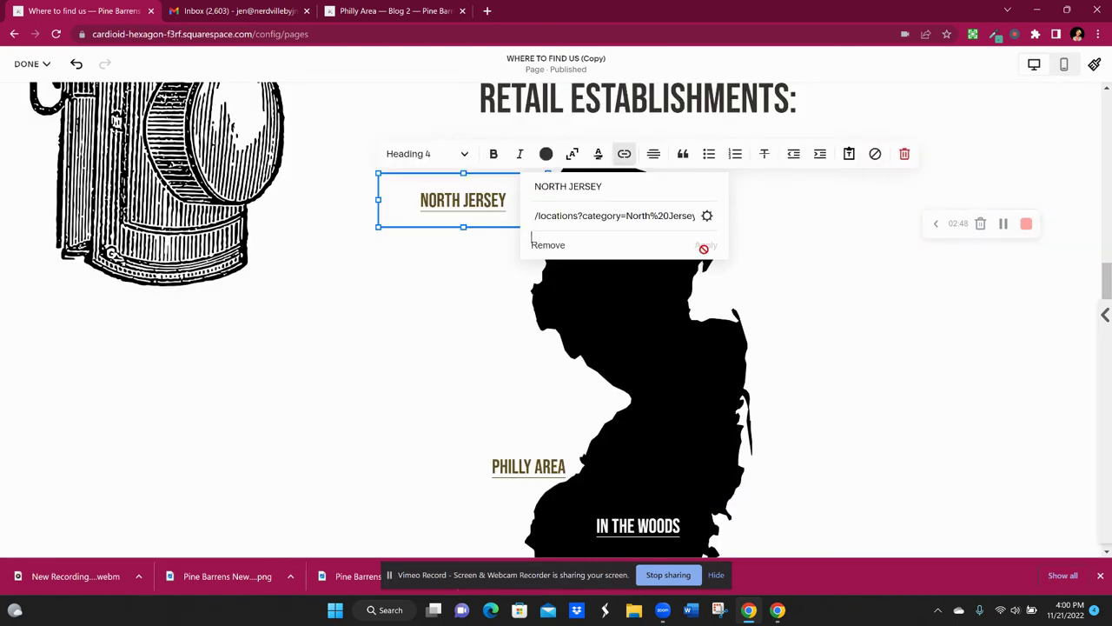
{"action": "left_click", "coordinate": [510, 287]}
Move the NORTH JERSEY label back closer to the upper left edge of the map
{"action": "left_click", "coordinate": [500, 195]}
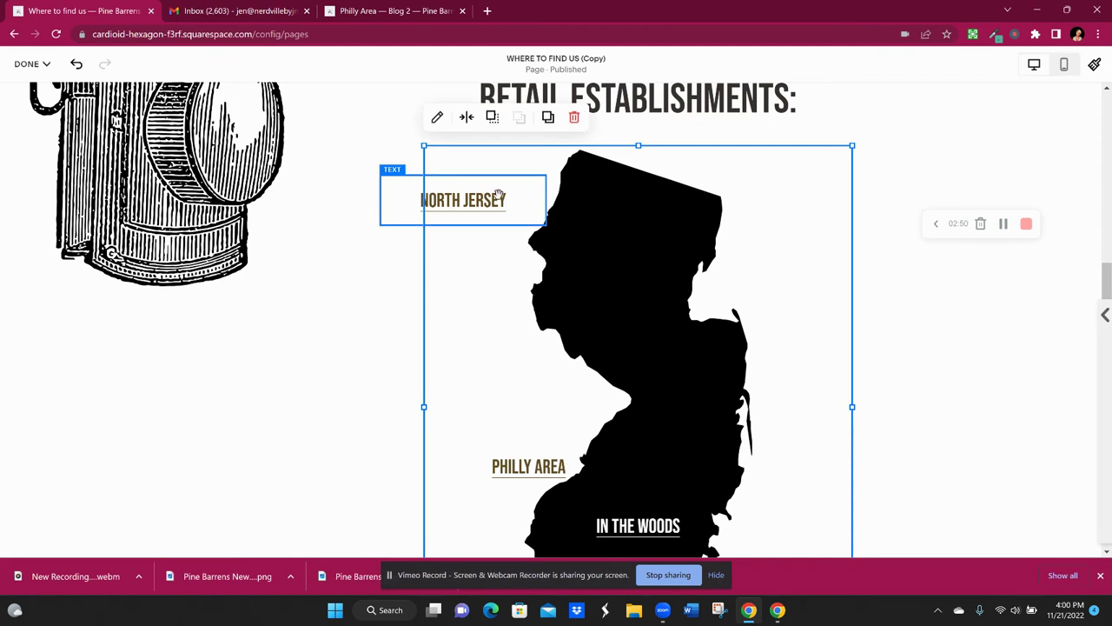
{"action": "left_click_drag", "start_coordinate": [500, 177], "coordinate": [557, 207]}
{"action": "left_click", "coordinate": [625, 388]}
{"action": "scroll", "coordinate": [662, 378], "scroll_direction": "up", "scroll_amount": 1}
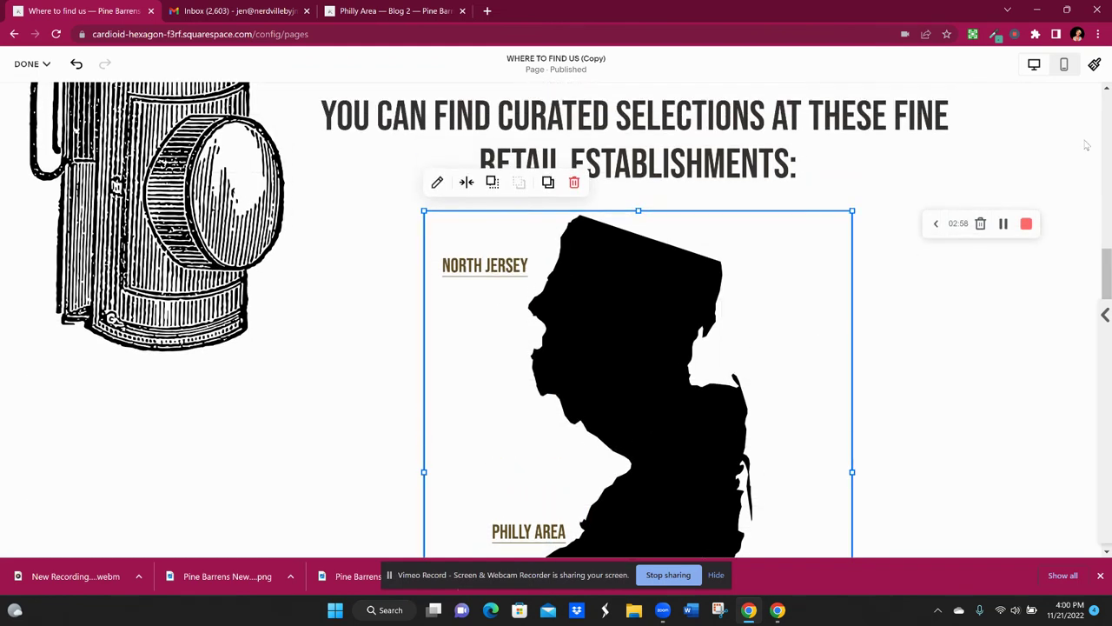
In the mobile layout, shrink the New Jersey map image slightly and raise the PHILLY AREA label beside it
{"action": "left_click", "coordinate": [1065, 65]}
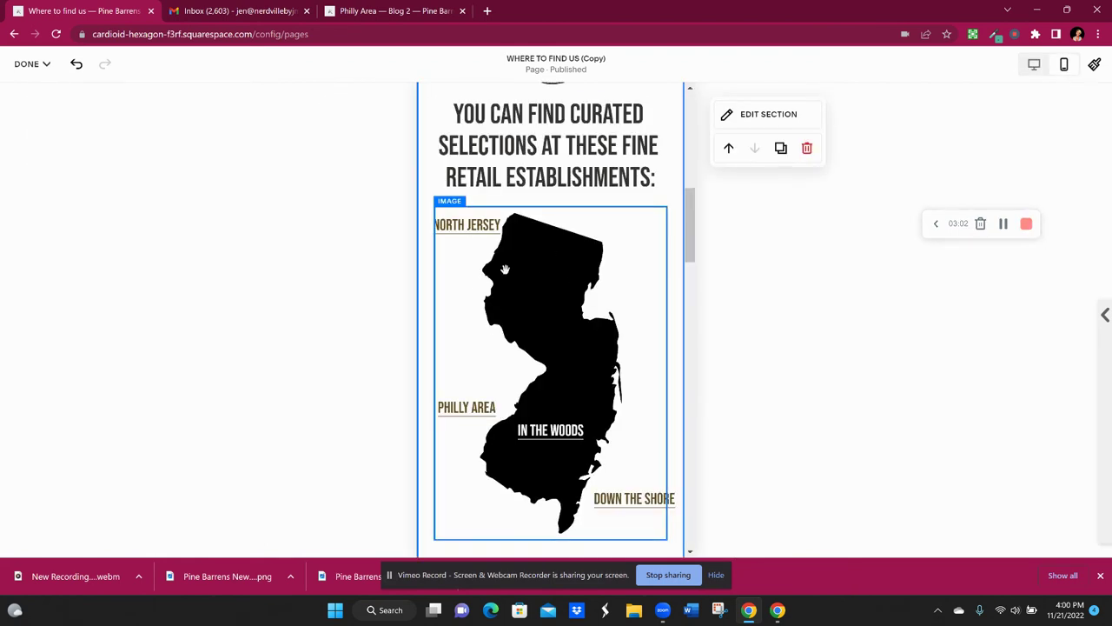
{"action": "left_click_drag", "start_coordinate": [472, 225], "coordinate": [469, 240]}
{"action": "left_click", "coordinate": [449, 372]}
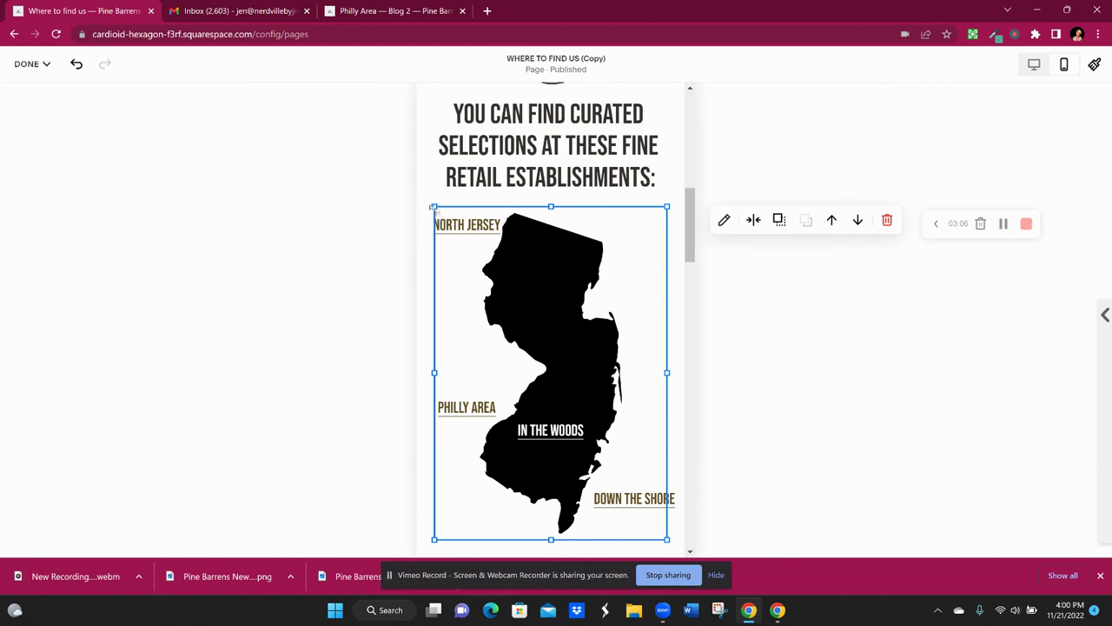
{"action": "left_click_drag", "start_coordinate": [433, 208], "coordinate": [482, 251]}
{"action": "left_click_drag", "start_coordinate": [560, 318], "coordinate": [541, 314]}
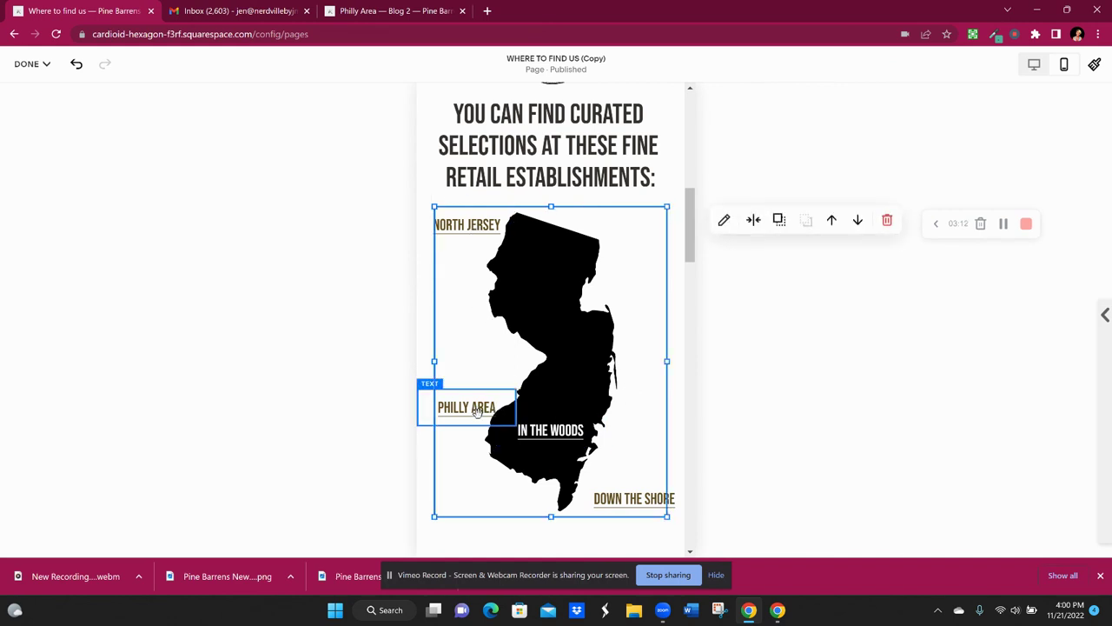
{"action": "left_click_drag", "start_coordinate": [473, 409], "coordinate": [508, 394]}
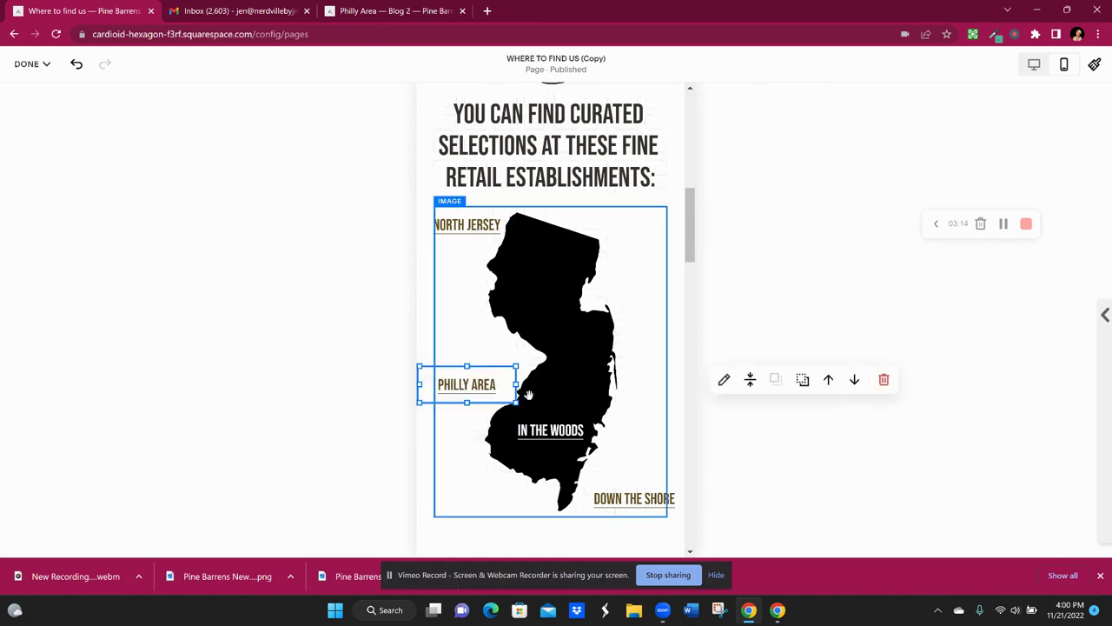
{"action": "mouse_move", "coordinate": [421, 383]}
{"action": "left_mouse_down"}
{"action": "mouse_move", "coordinate": [446, 389]}
{"action": "mouse_move", "coordinate": [425, 385]}
{"action": "left_mouse_up"}
Review the location listings in the mobile layout, and return to the desktop layout to check the map section
{"action": "scroll", "coordinate": [574, 330], "scroll_direction": "down", "scroll_amount": 3}
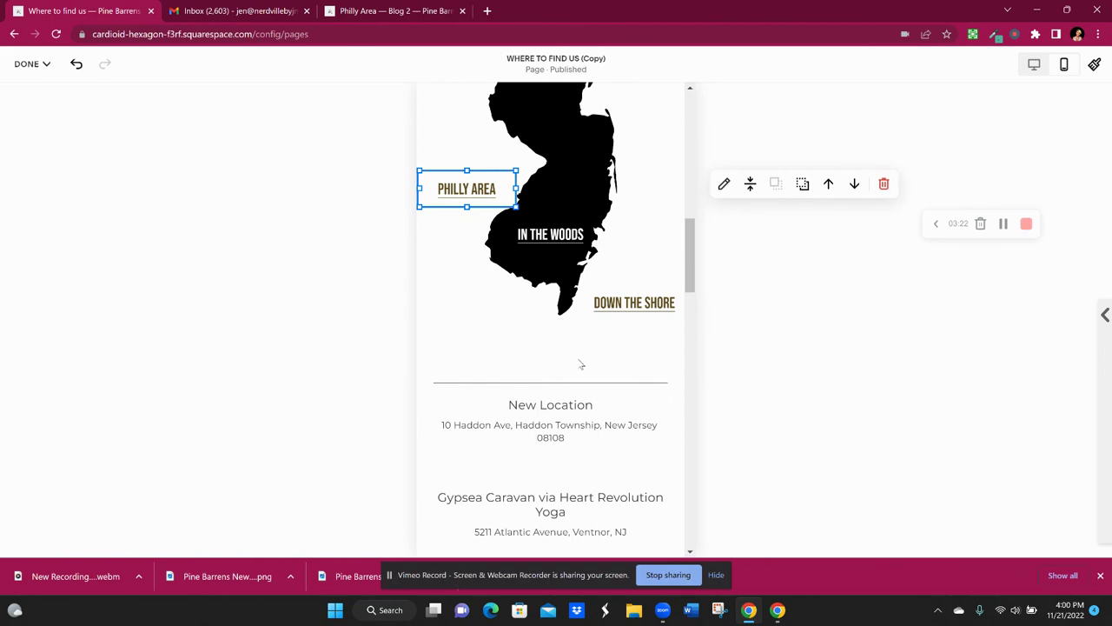
{"action": "scroll", "coordinate": [578, 385], "scroll_direction": "down", "scroll_amount": 12}
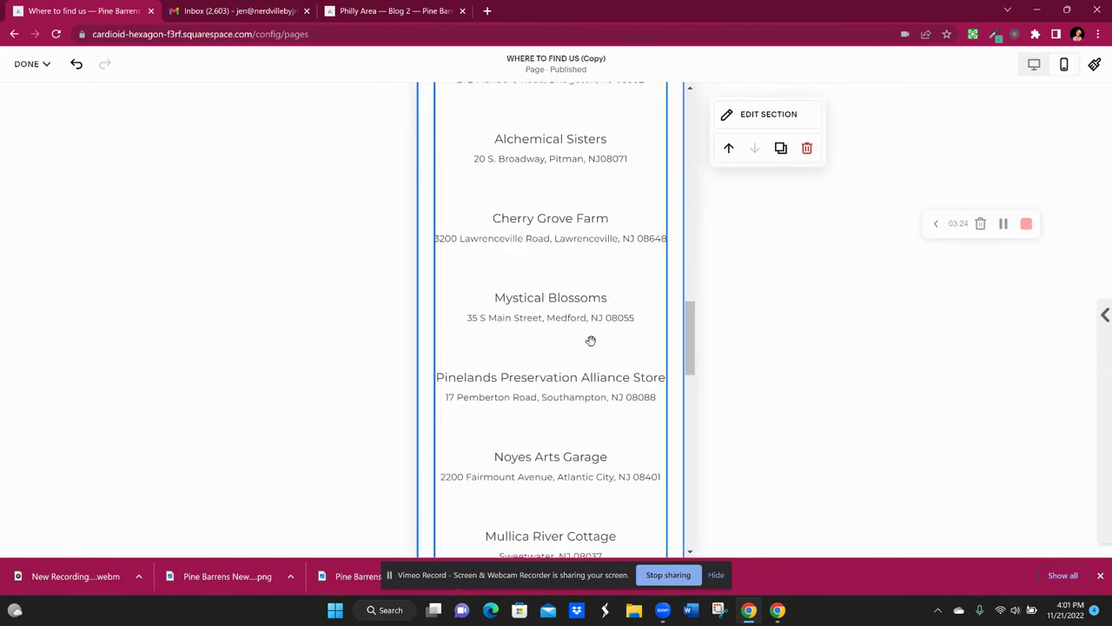
{"action": "scroll", "coordinate": [576, 314], "scroll_direction": "down", "scroll_amount": 6}
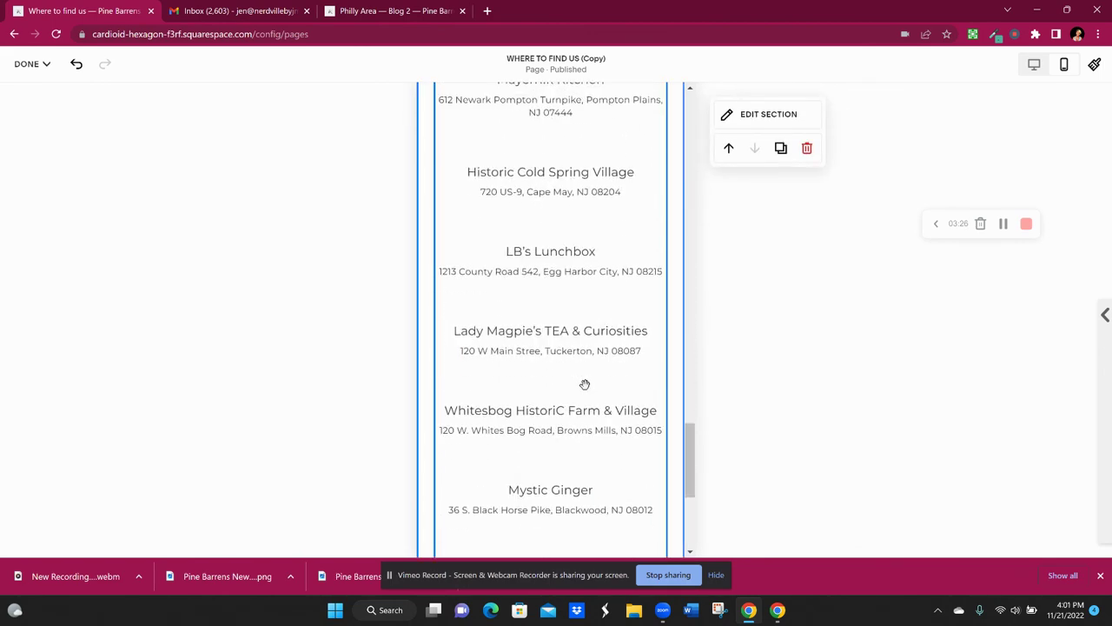
{"action": "scroll", "coordinate": [606, 319], "scroll_direction": "up", "scroll_amount": 2}
{"action": "scroll", "coordinate": [606, 320], "scroll_direction": "up", "scroll_amount": 20}
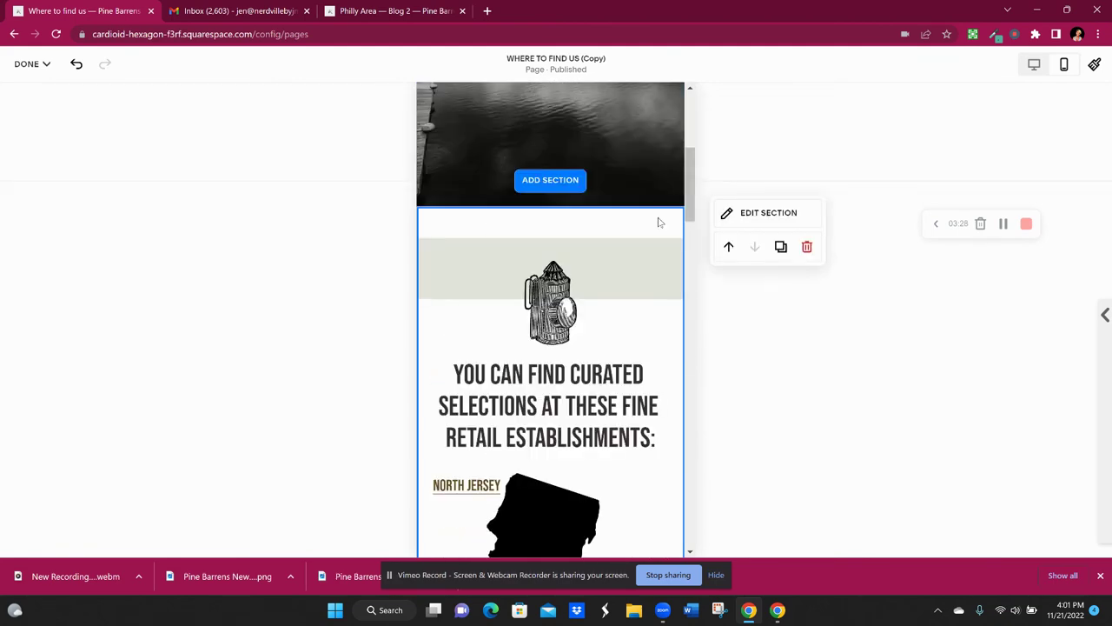
{"action": "left_click", "coordinate": [1033, 65]}
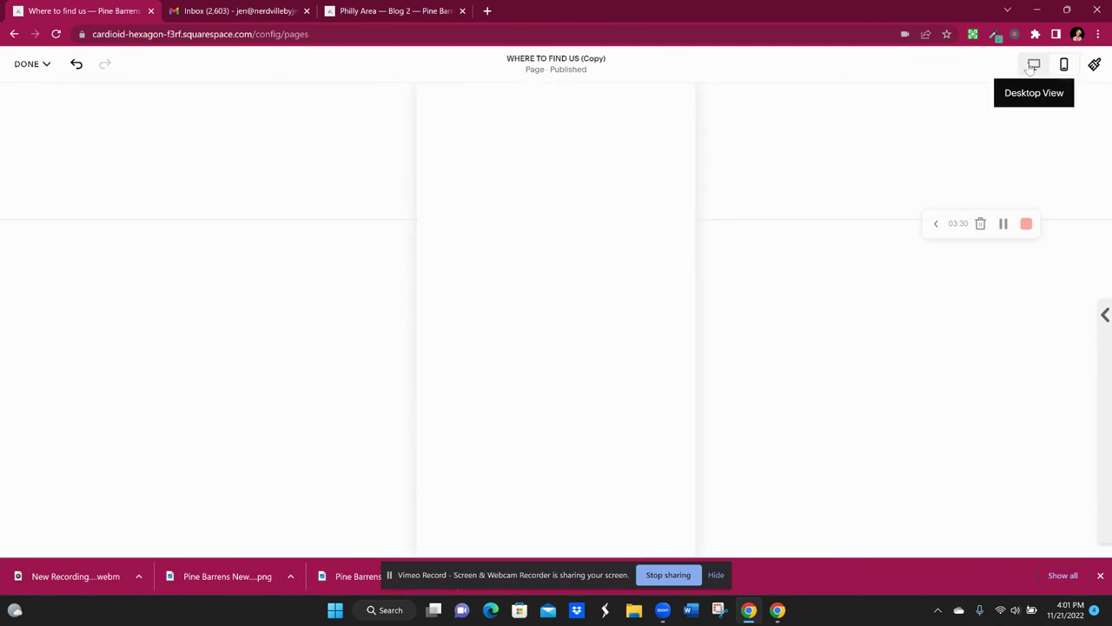
{"action": "scroll", "coordinate": [754, 260], "scroll_direction": "down", "scroll_amount": 6}
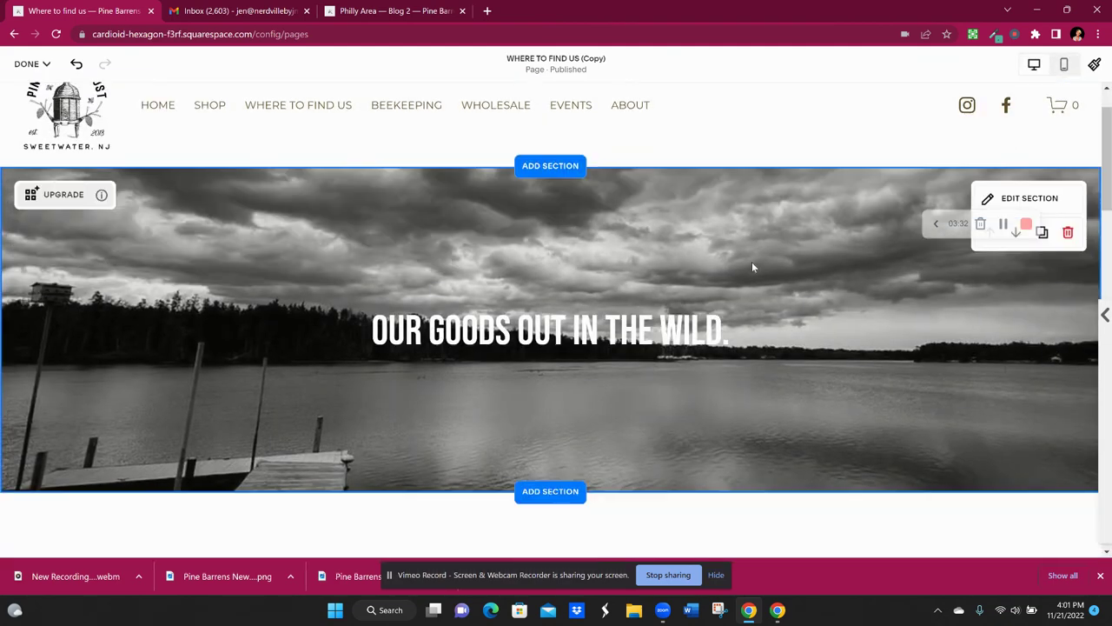
{"action": "scroll", "coordinate": [751, 292], "scroll_direction": "down", "scroll_amount": 2}
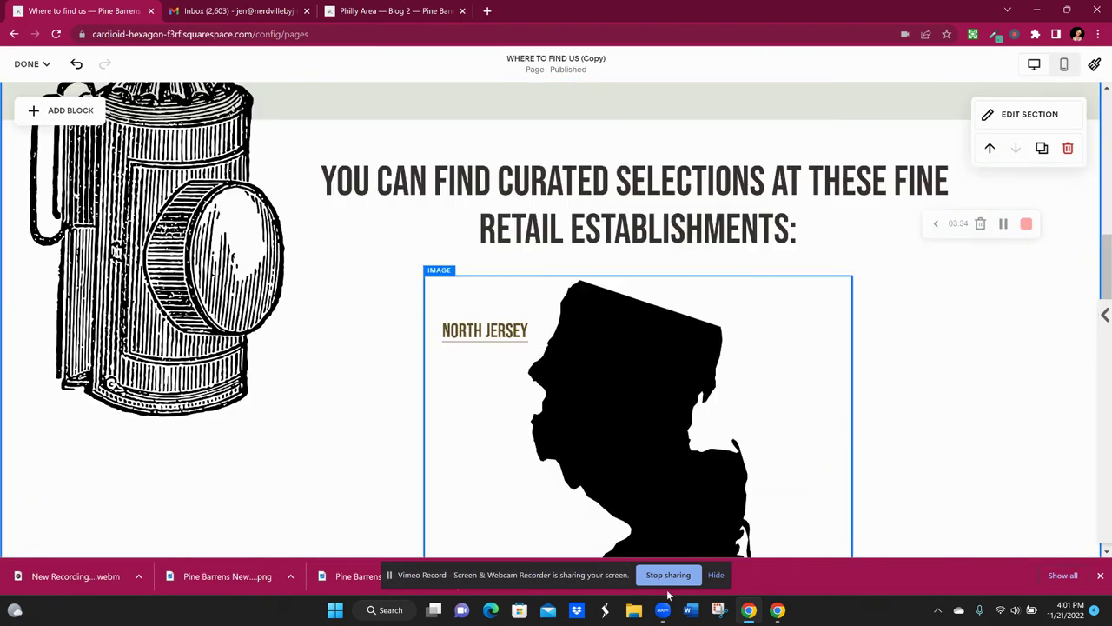